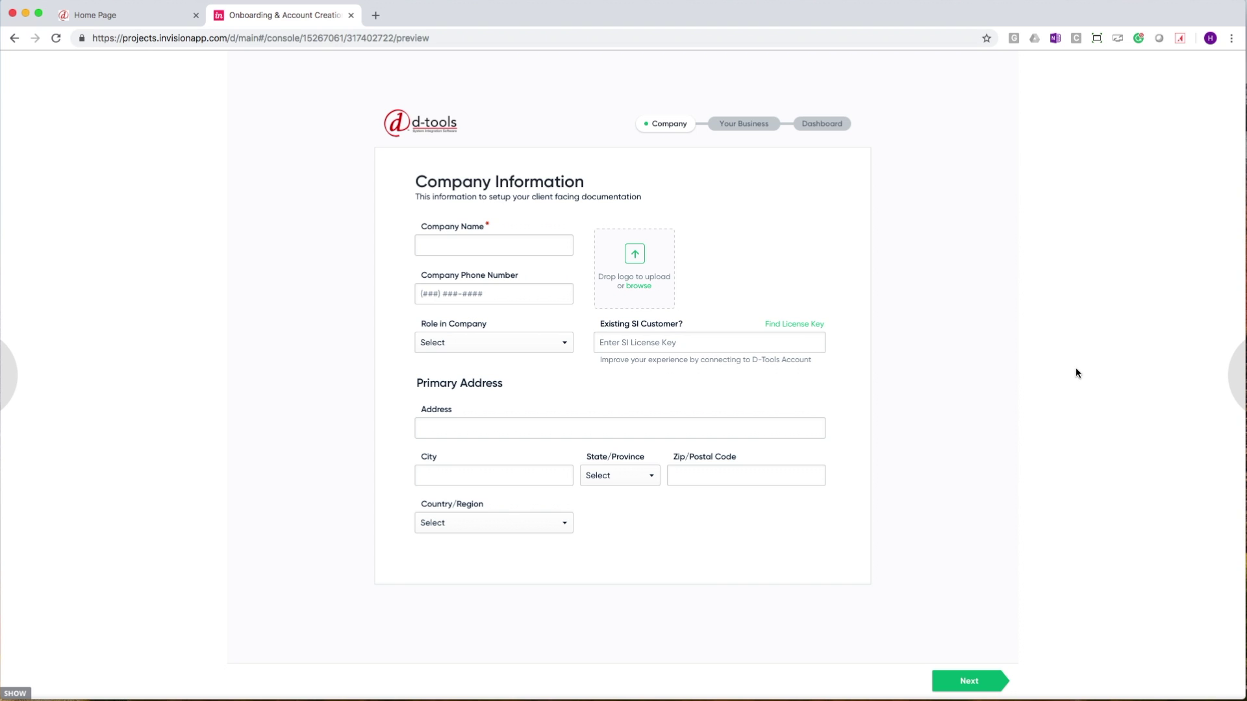
- Advance the InVision onboarding prototype from Company Information to the 'Tell us about your business' step
left_click(986, 682)
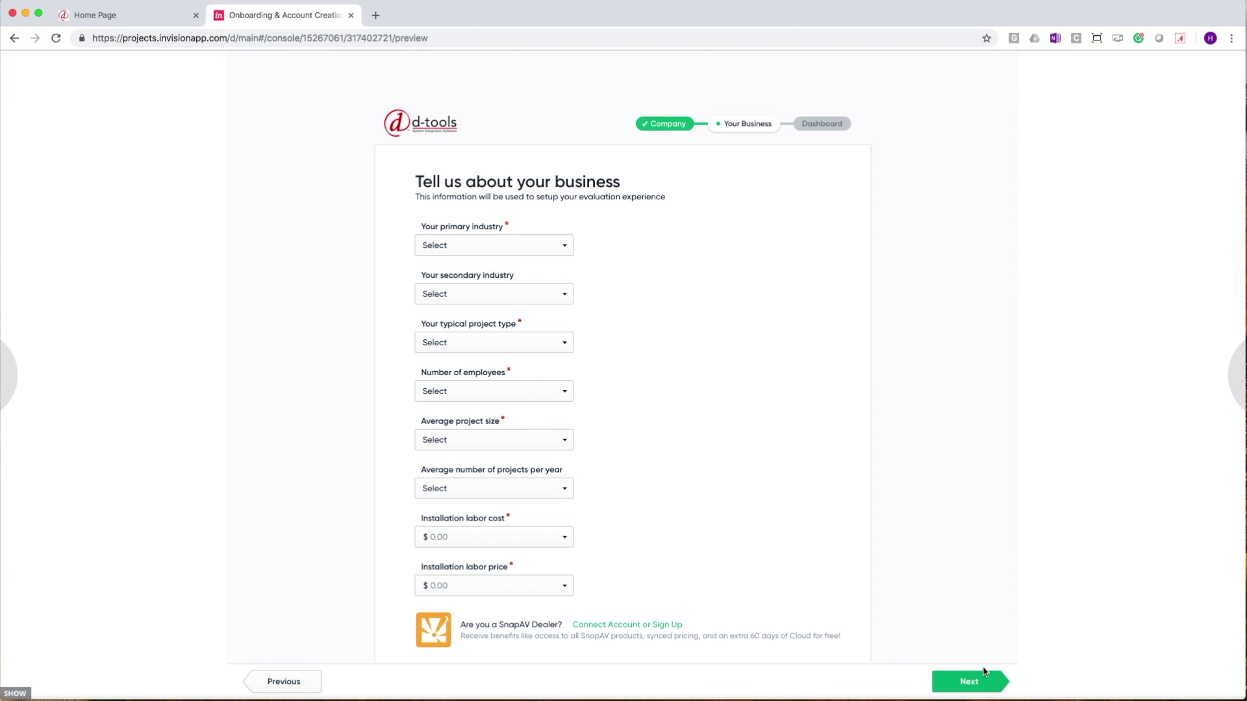
- Complete the onboarding business step and open the Intercom support chat on the Dashboard
left_click(983, 687)
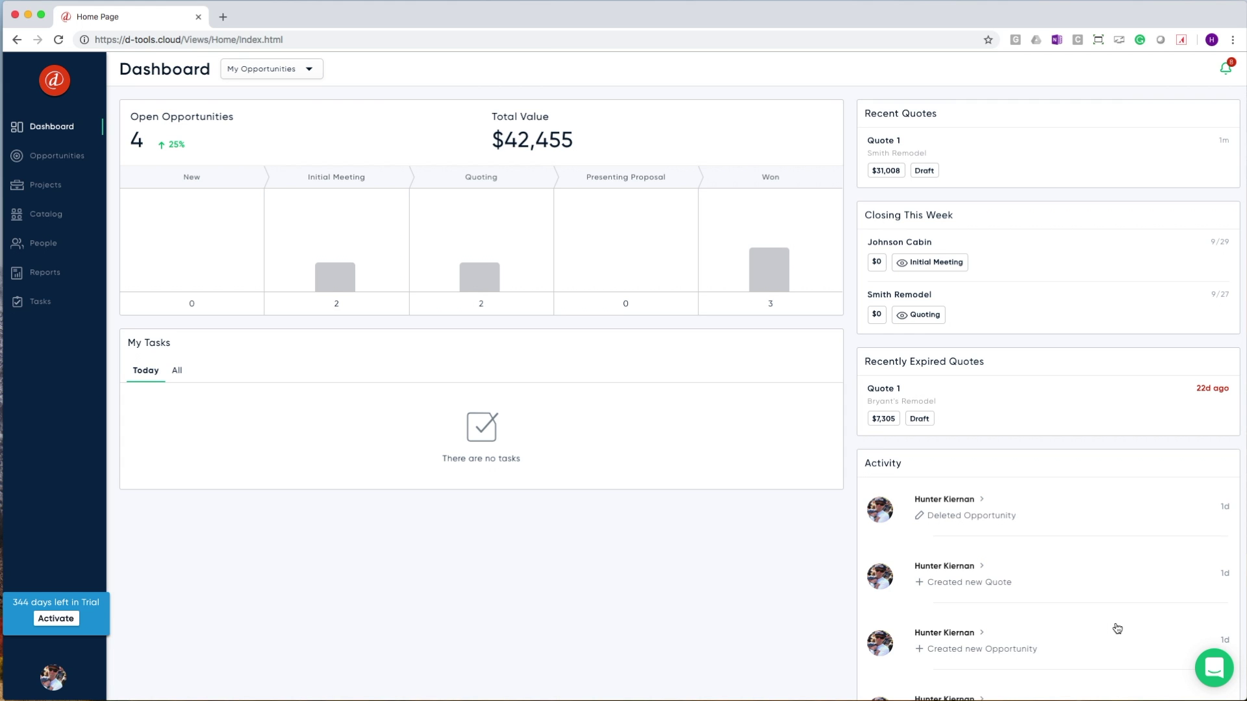
left_click(1213, 674)
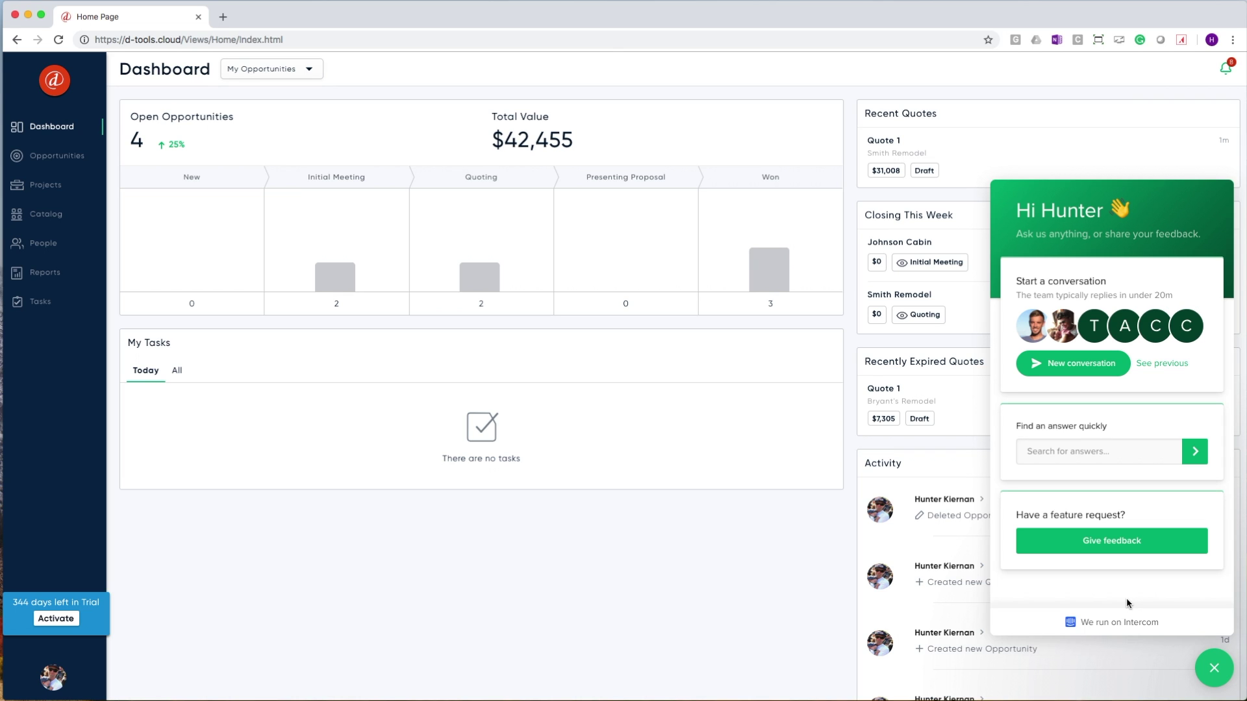
- Close the Intercom support panel to reveal the Dashboard's opportunities pipeline and recent quotes
left_click(1213, 669)
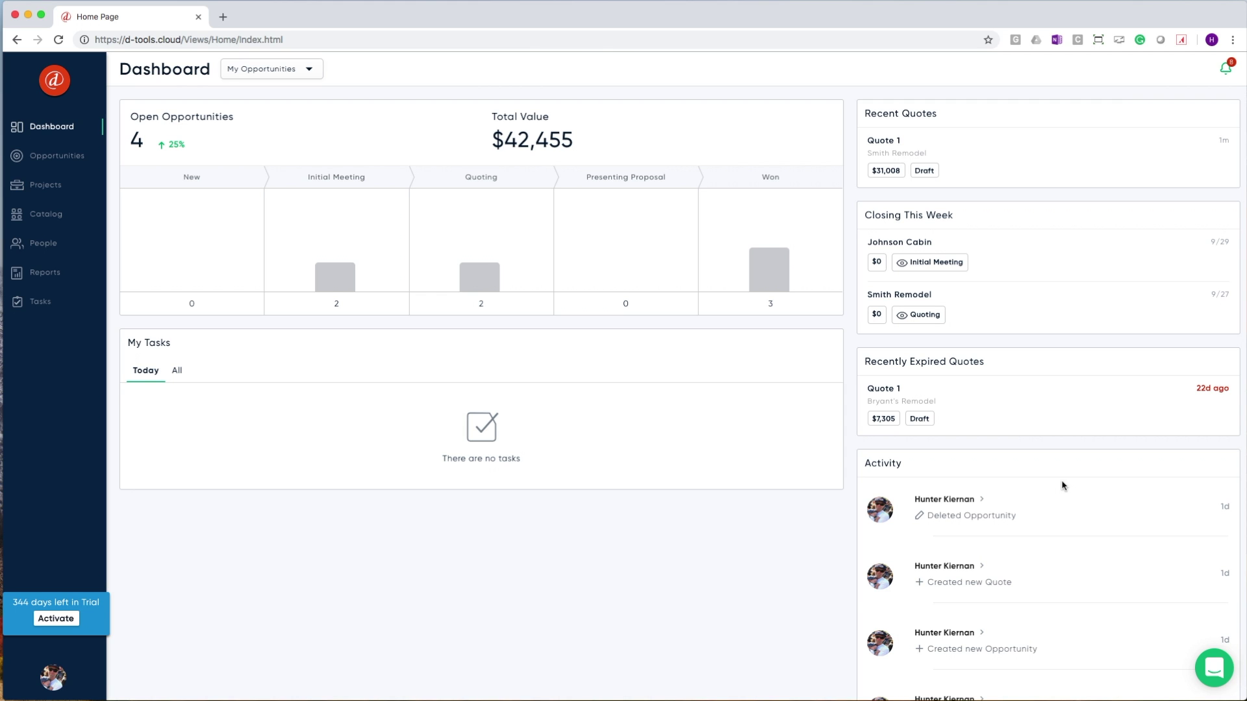
- On the Opportunities board, move Stevens Cabin Remodel into Quoting, then open the Smith Remodel opportunity
left_click(65, 159)
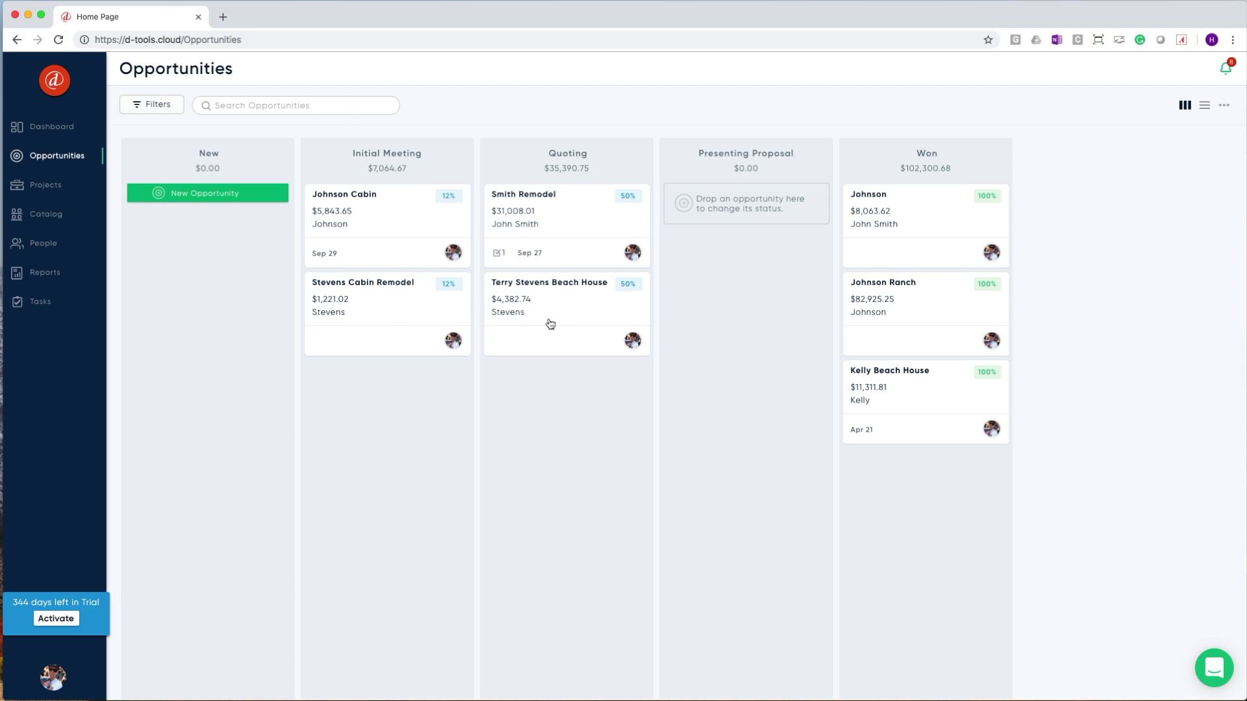
left_click_drag(386, 313, 577, 286)
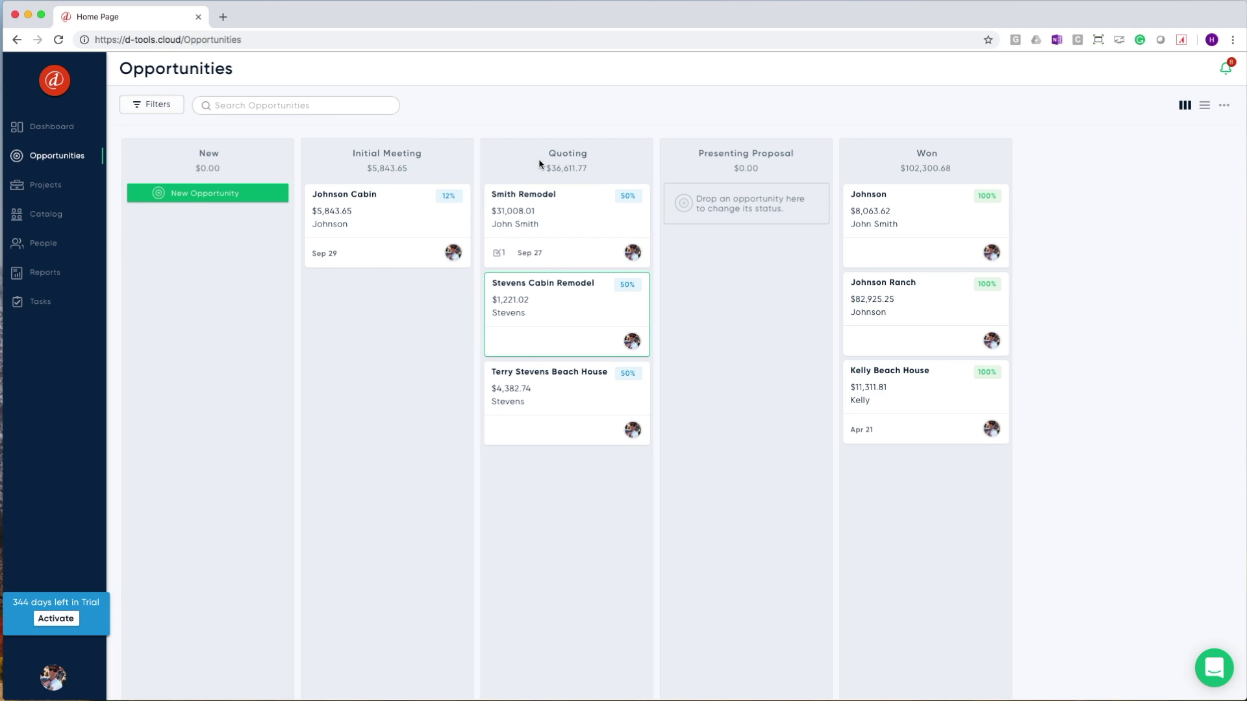
left_click(536, 190)
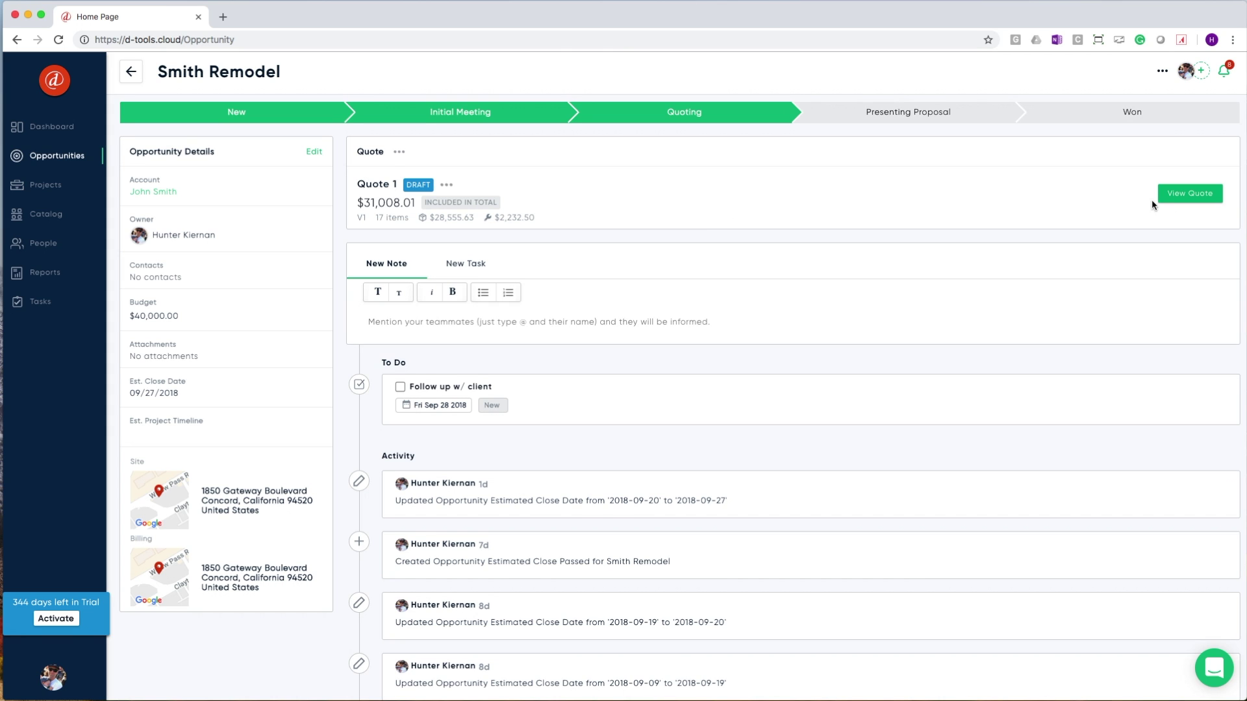
- Open Smith Remodel's Quote 1, showing the Unassigned $16,000.00 Lighting Control Allowance
left_click(1172, 195)
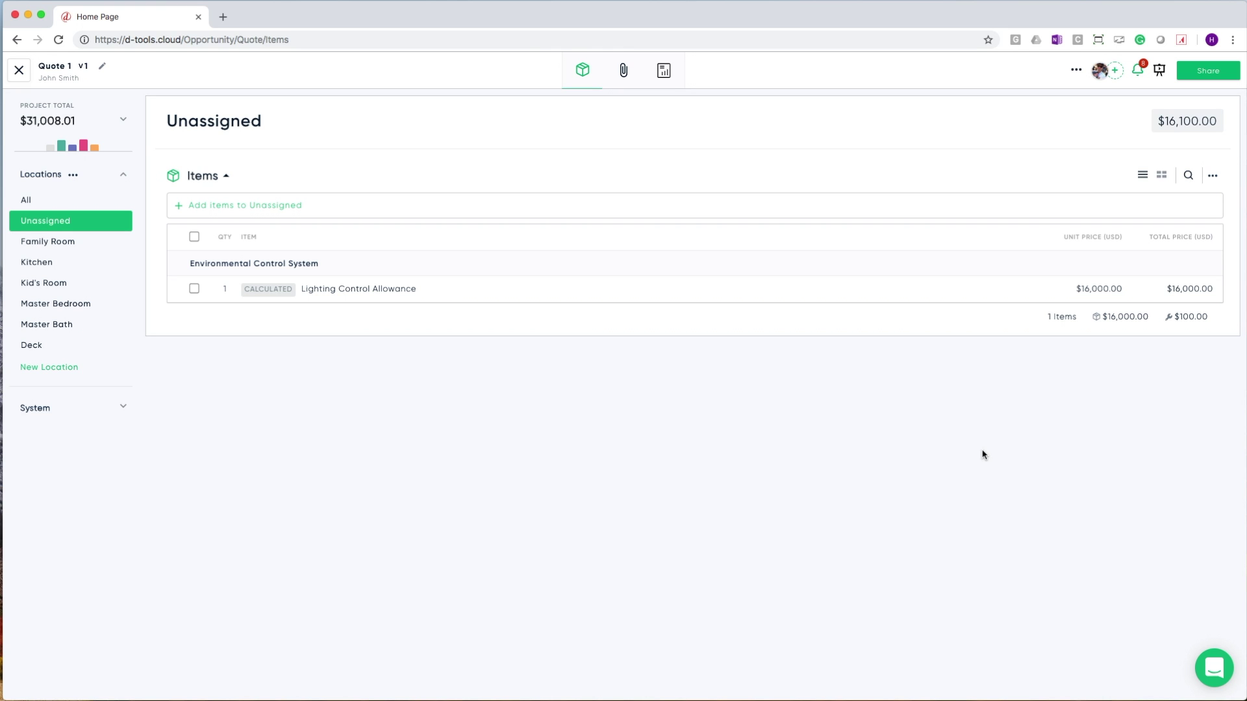
- Show Quote 1's Family Room items, search products for 'xbr', then clear the search
left_click(65, 251)
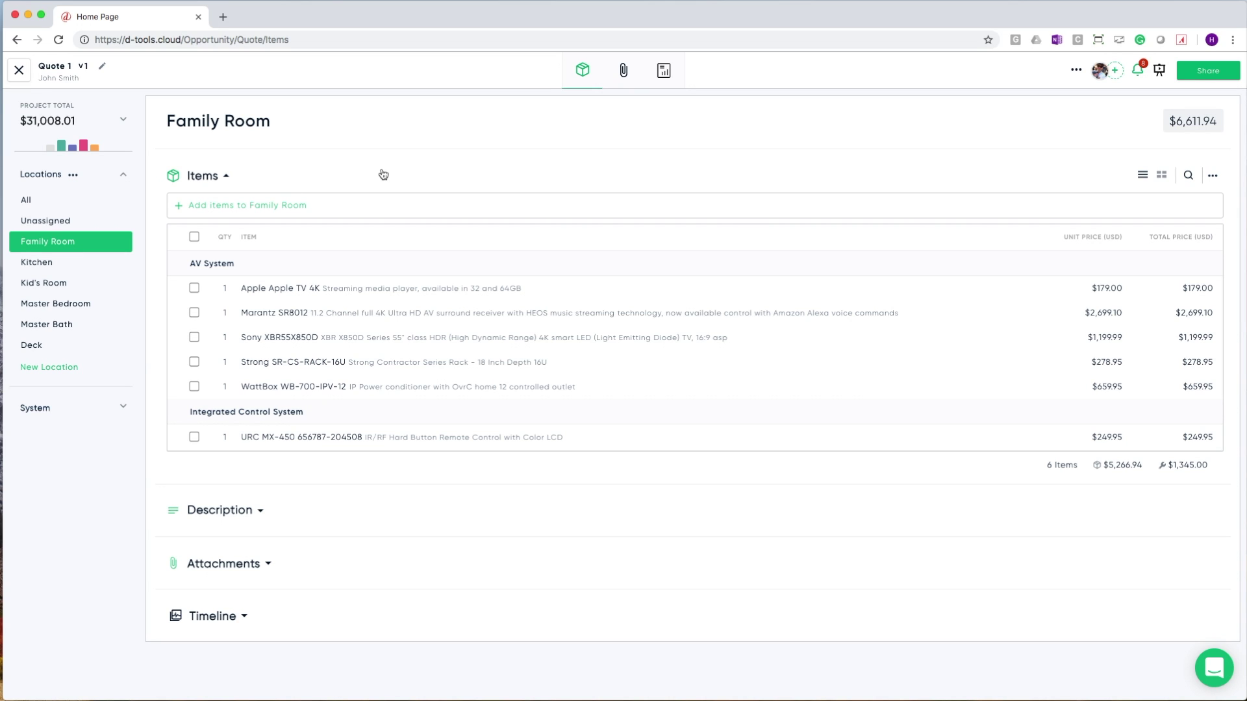
left_click(353, 205)
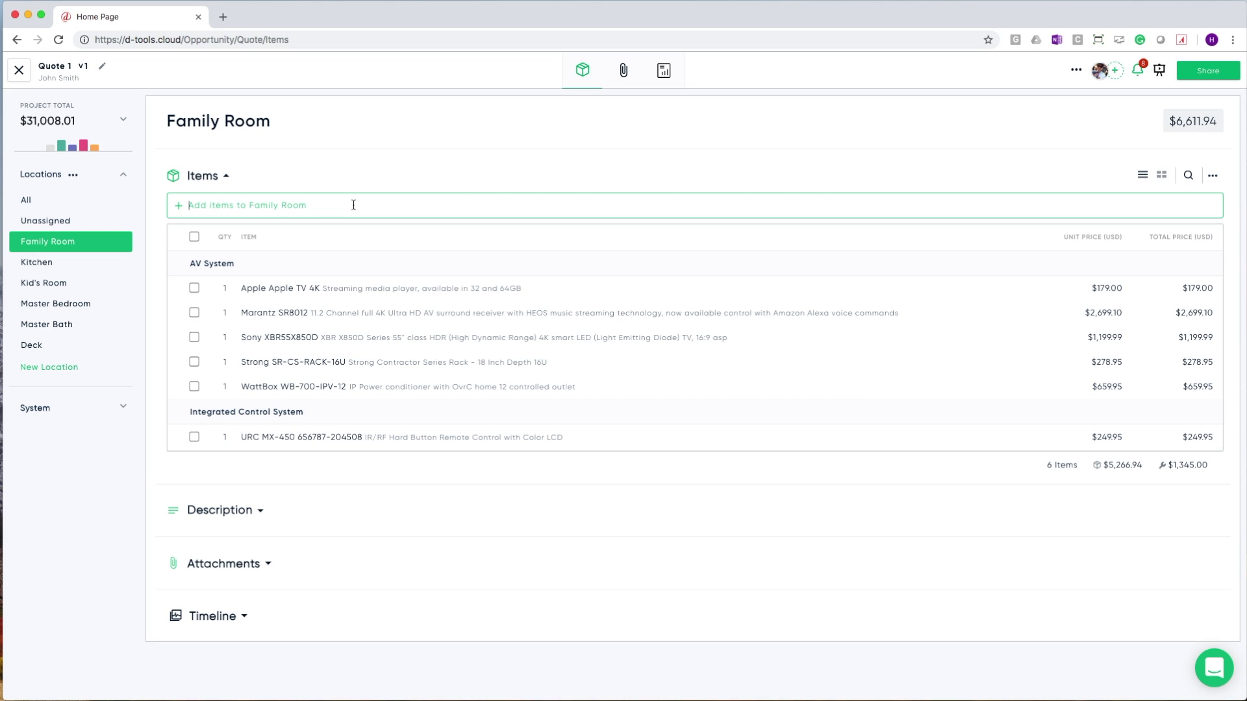
type("xbr")
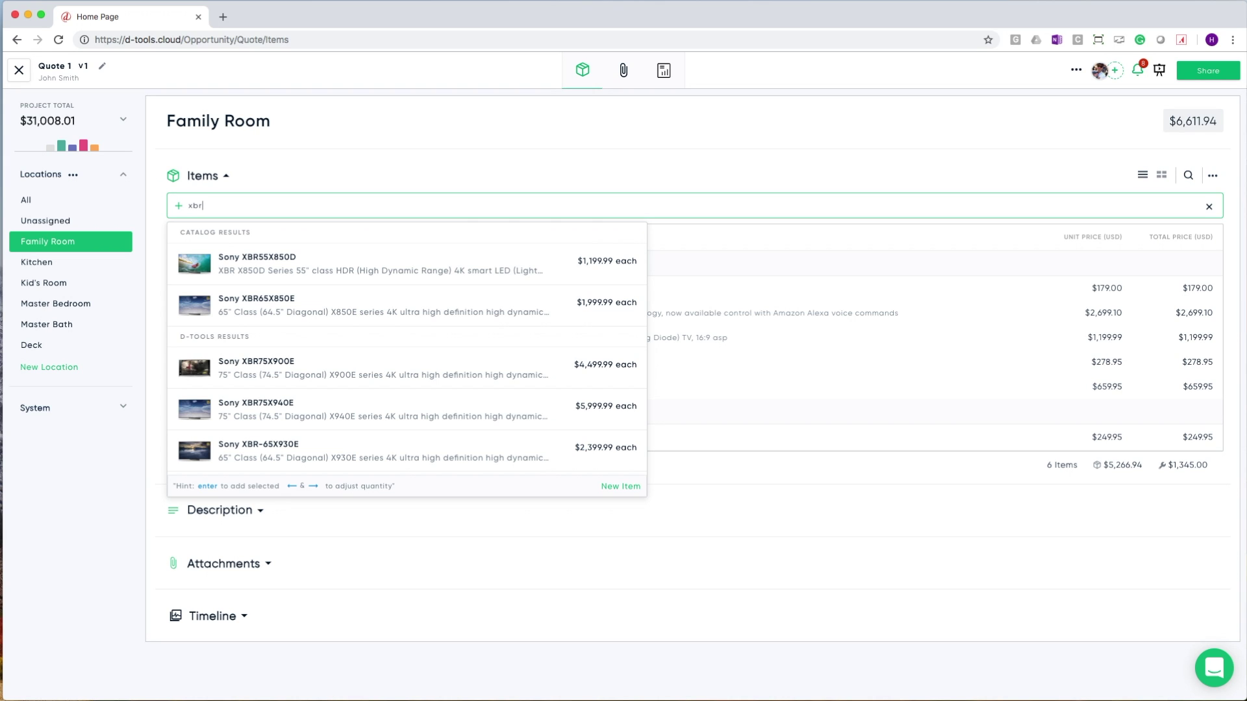
left_click(1209, 207)
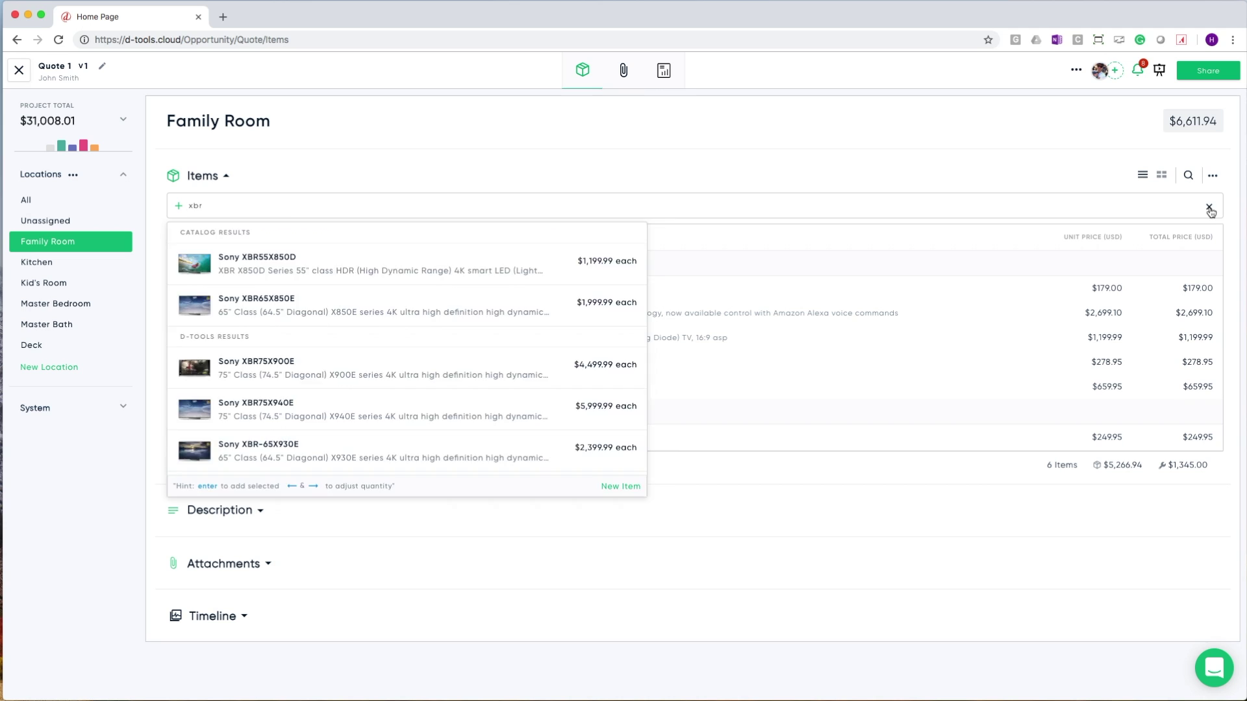
left_click(288, 316)
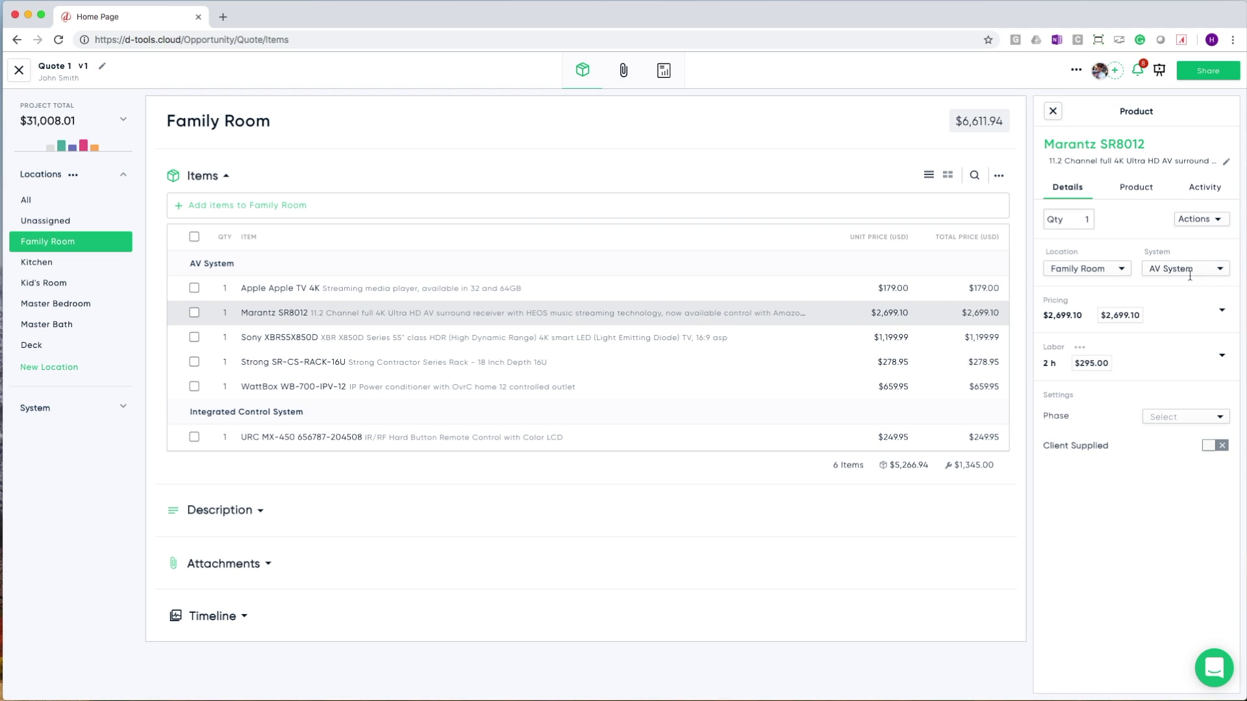
left_click(1223, 313)
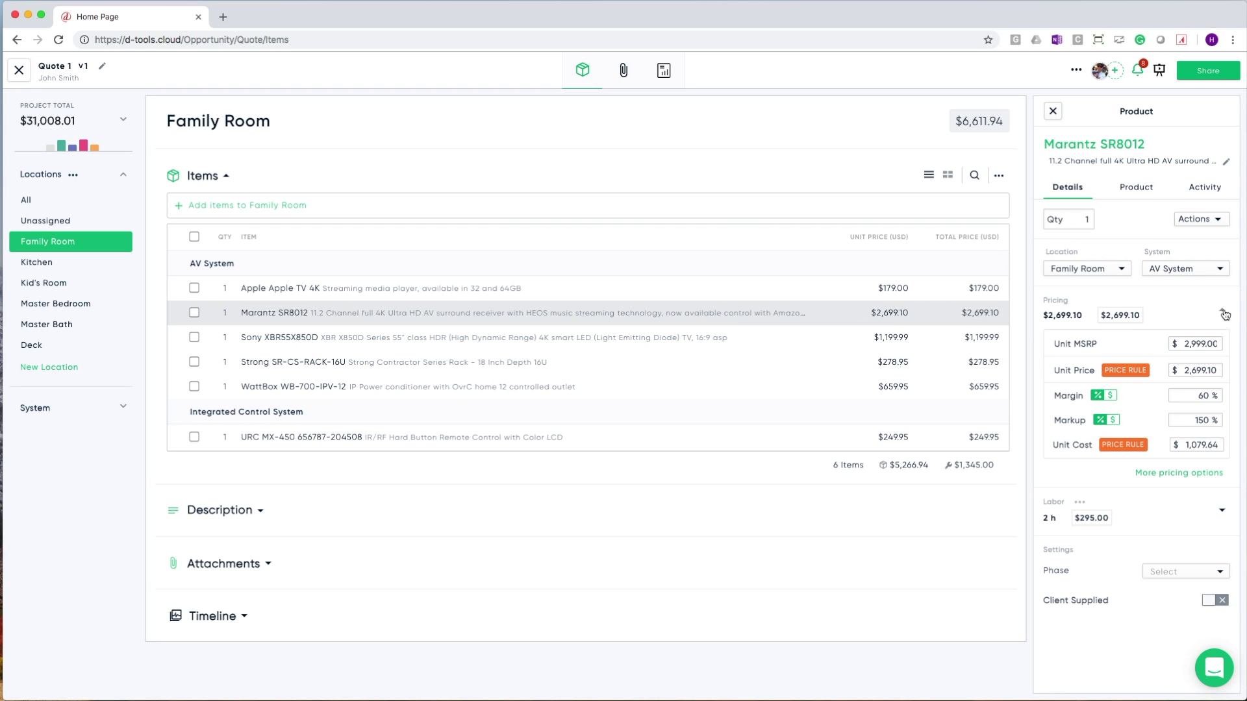
left_click(1224, 315)
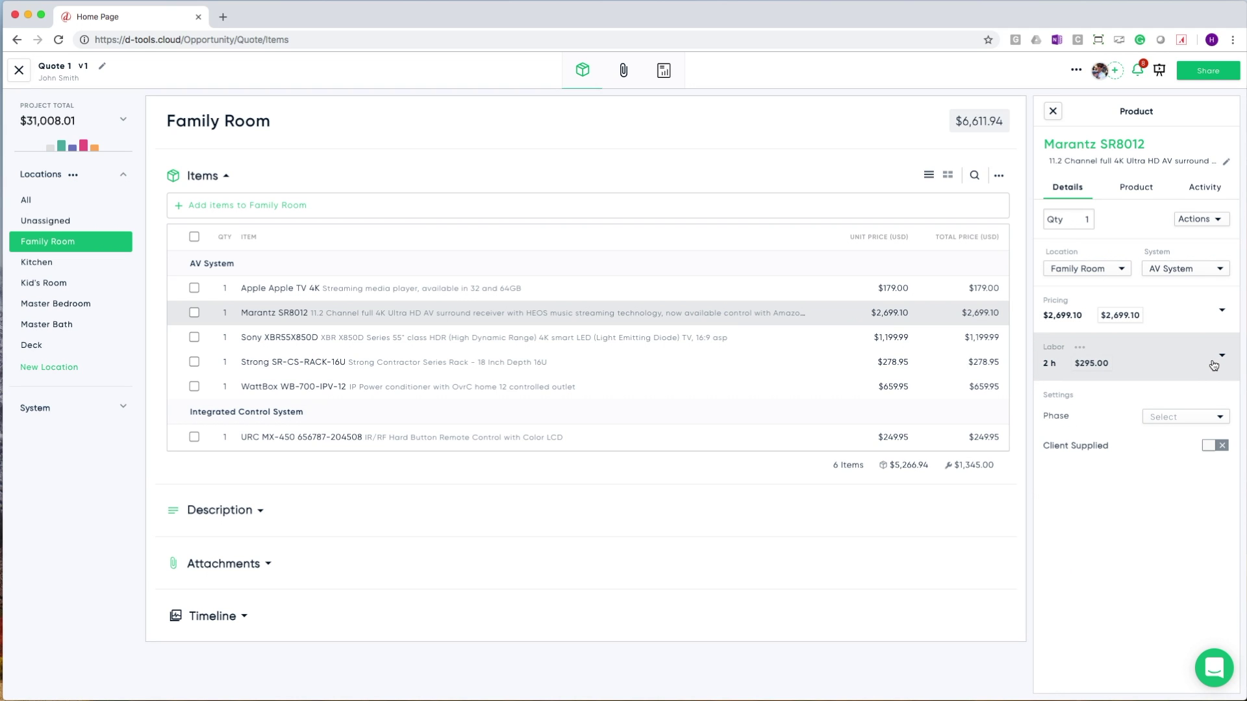
left_click(1053, 111)
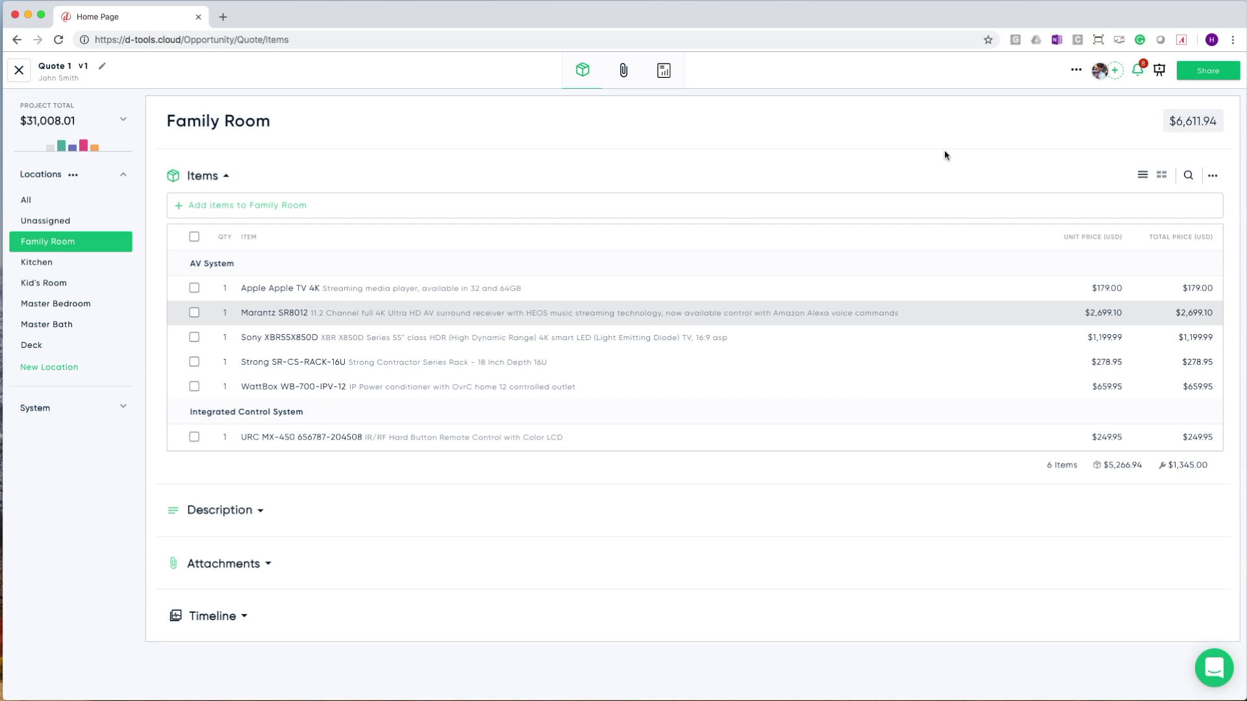
- Expand the Family Room description covering surround sound, a 55" TV and distributed audio hub
left_click(261, 512)
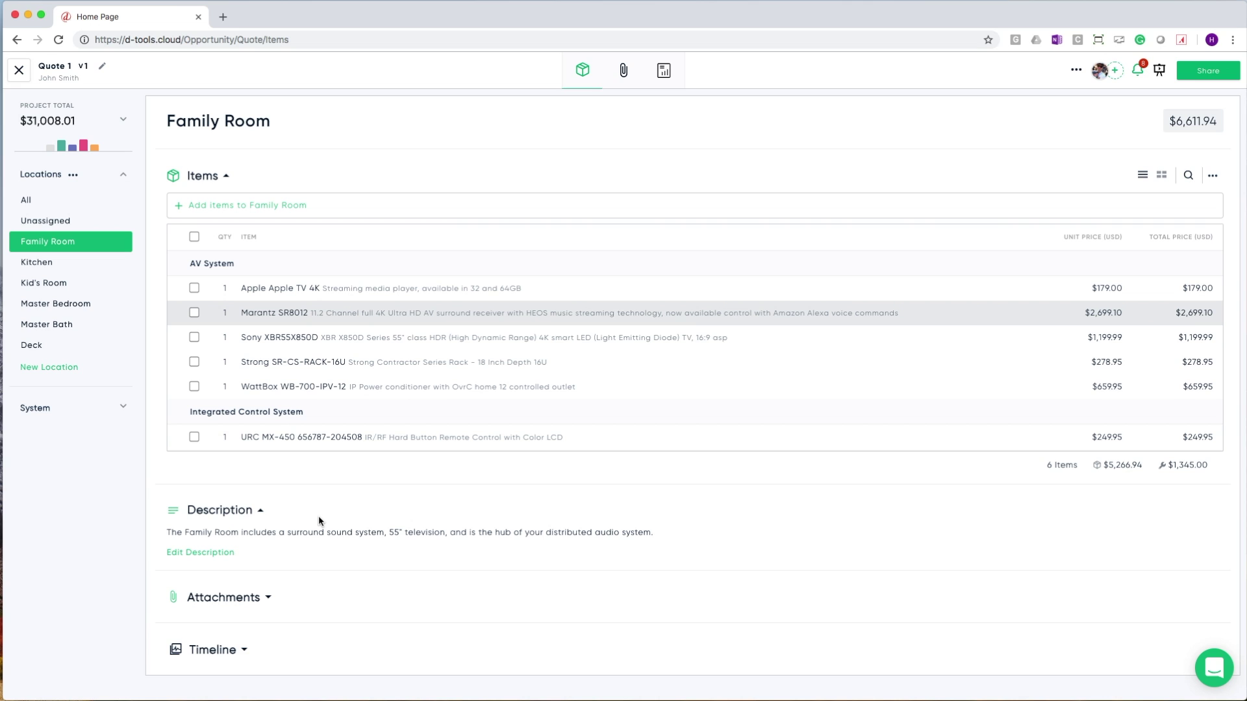
- Expand the Family Room's Attachments and Timeline, then open the quote's Attachments gallery
left_click(266, 597)
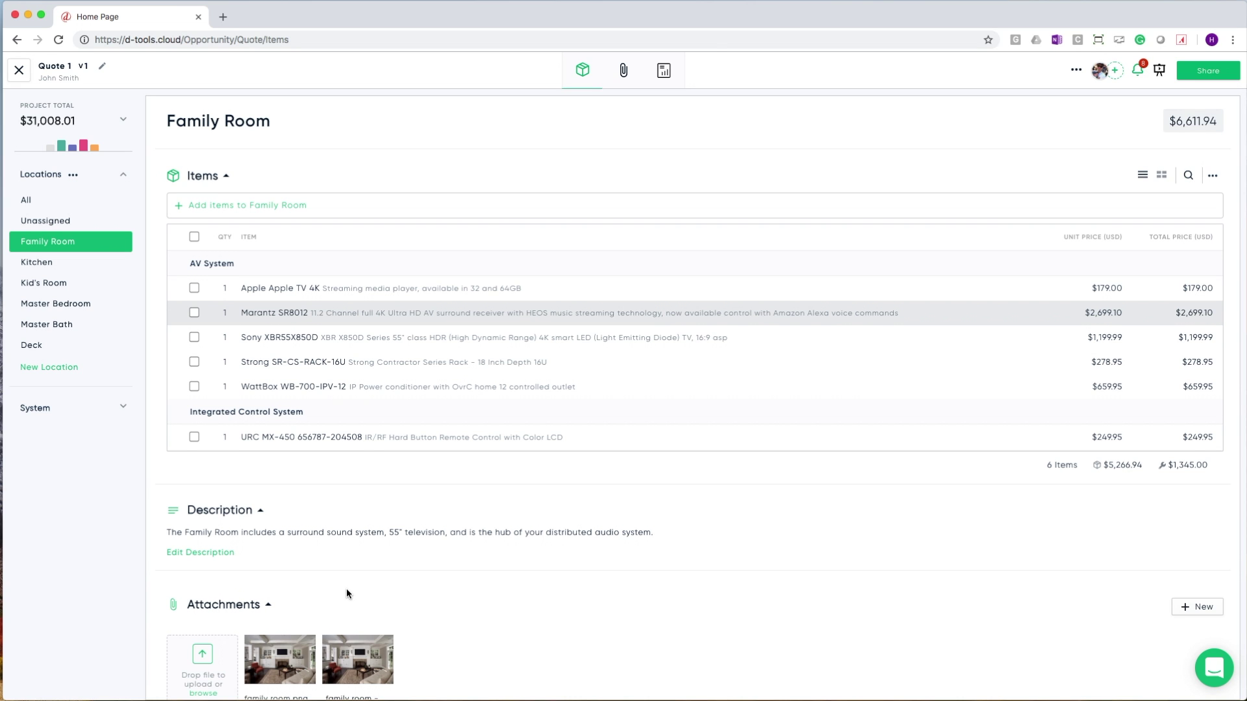
scroll(348, 593, "down", 2)
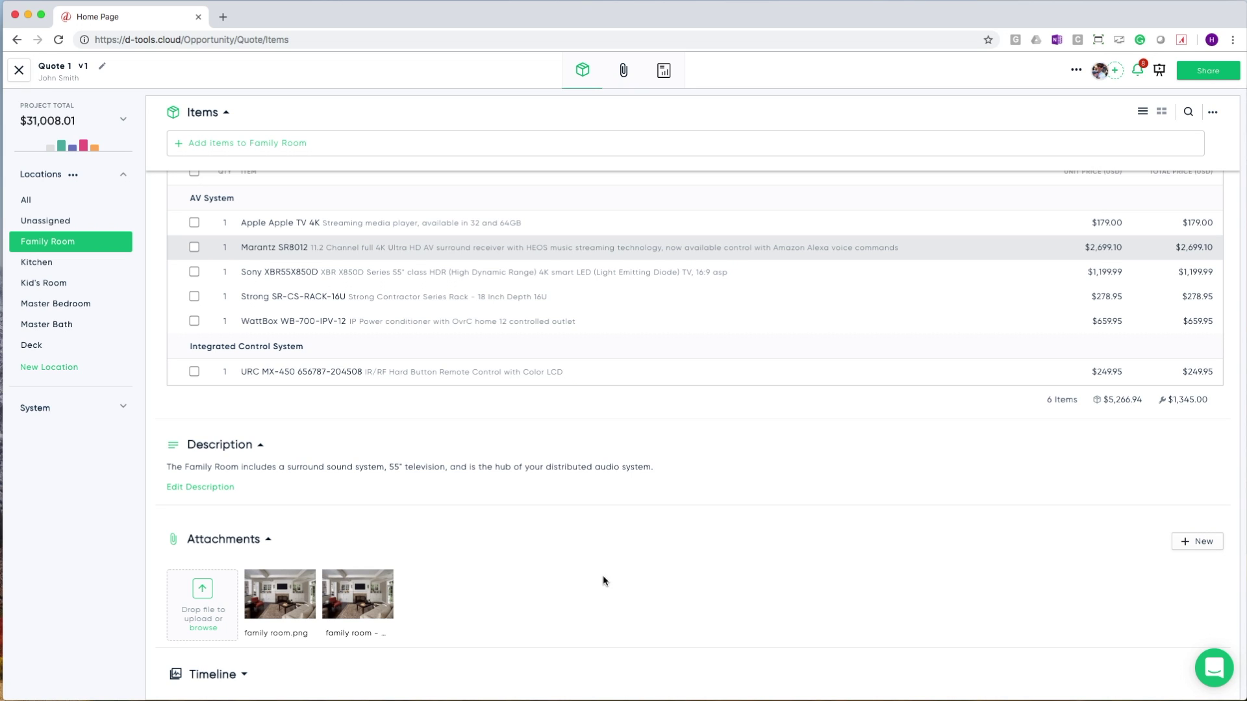
left_click(245, 675)
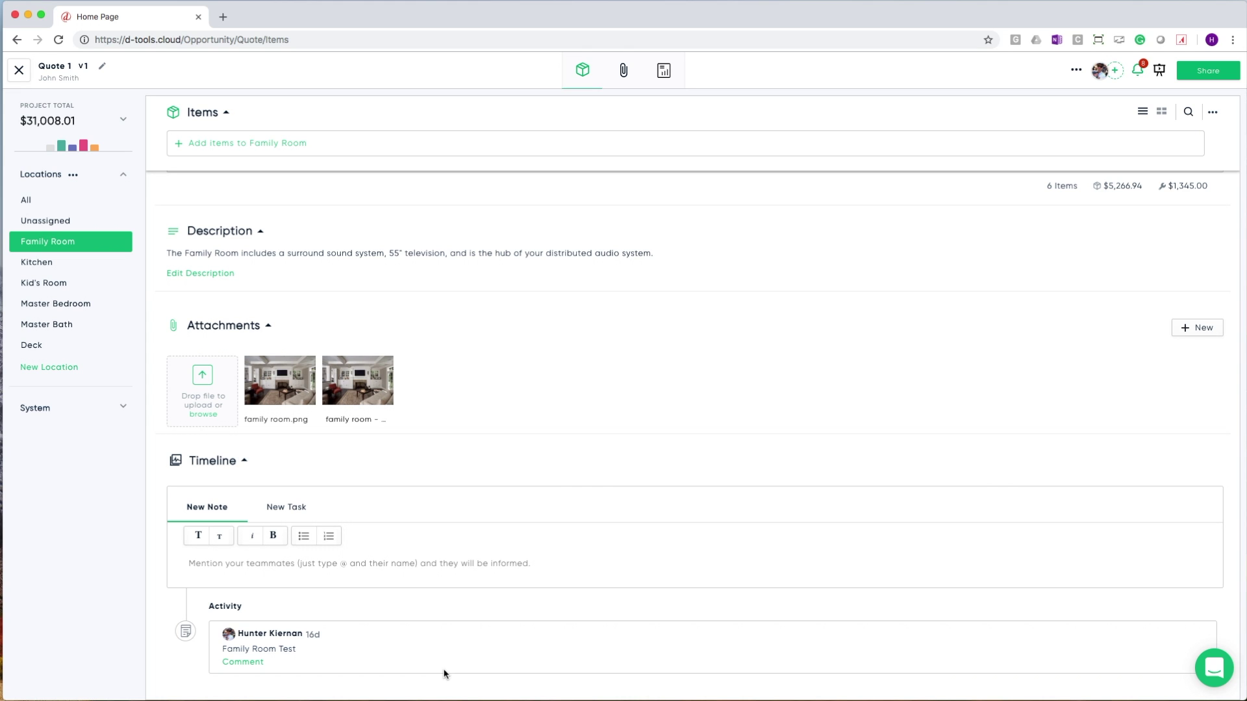
left_click(622, 73)
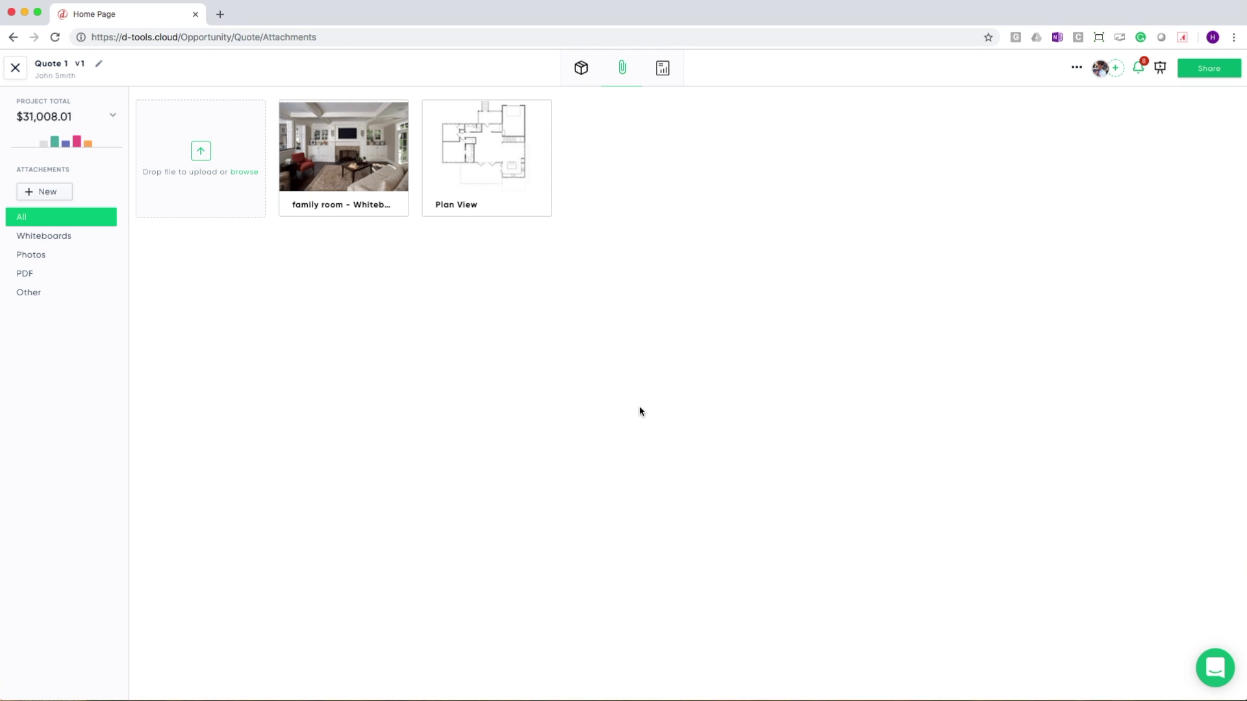
- Open the Plan View whiteboard and show Quote 1's items grouped by Unassigned, Family Room and Kitchen
left_click(482, 158)
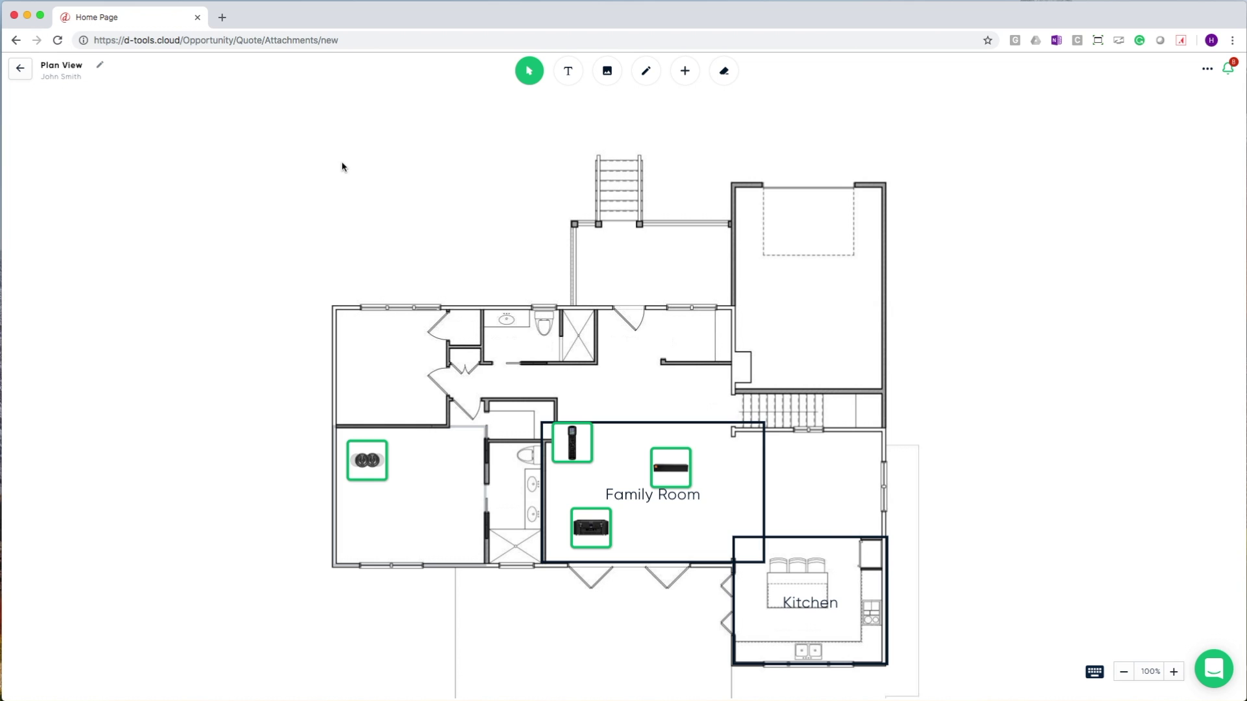
left_click(685, 75)
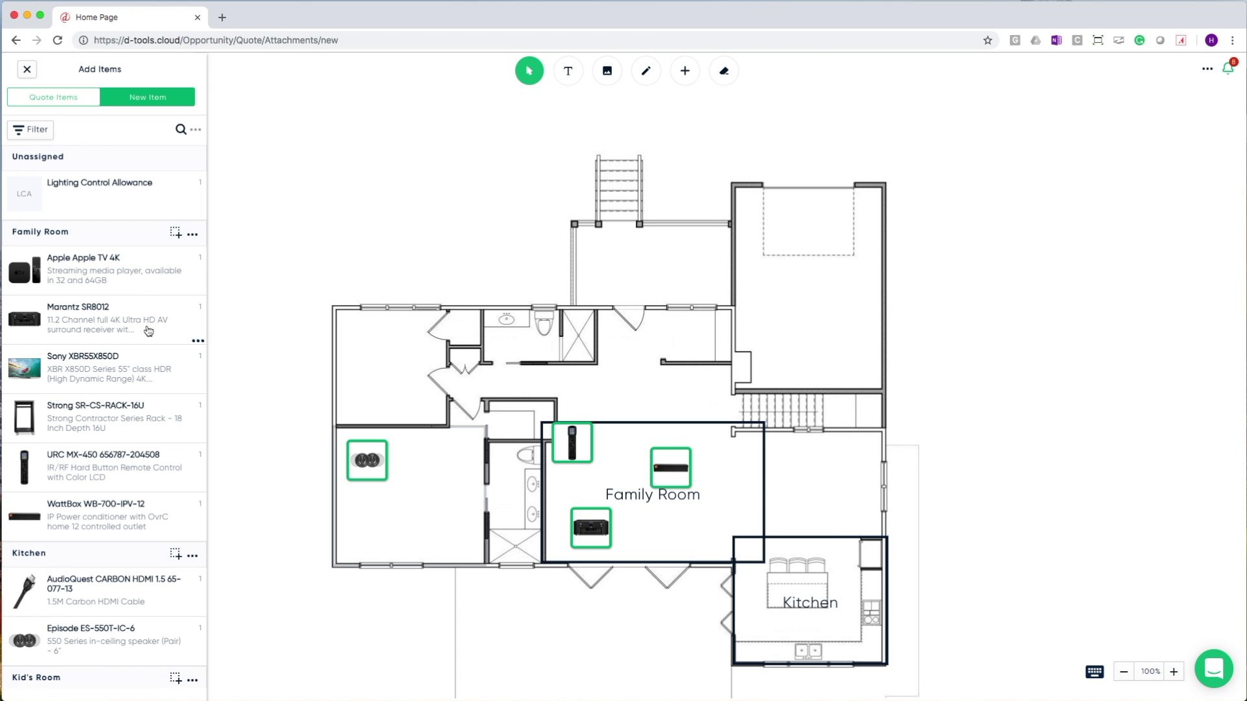
- Place the Sony XBR55X850D TV in the Family Room on the plan and search the catalog for 'xbr'
left_click_drag(135, 371, 637, 486)
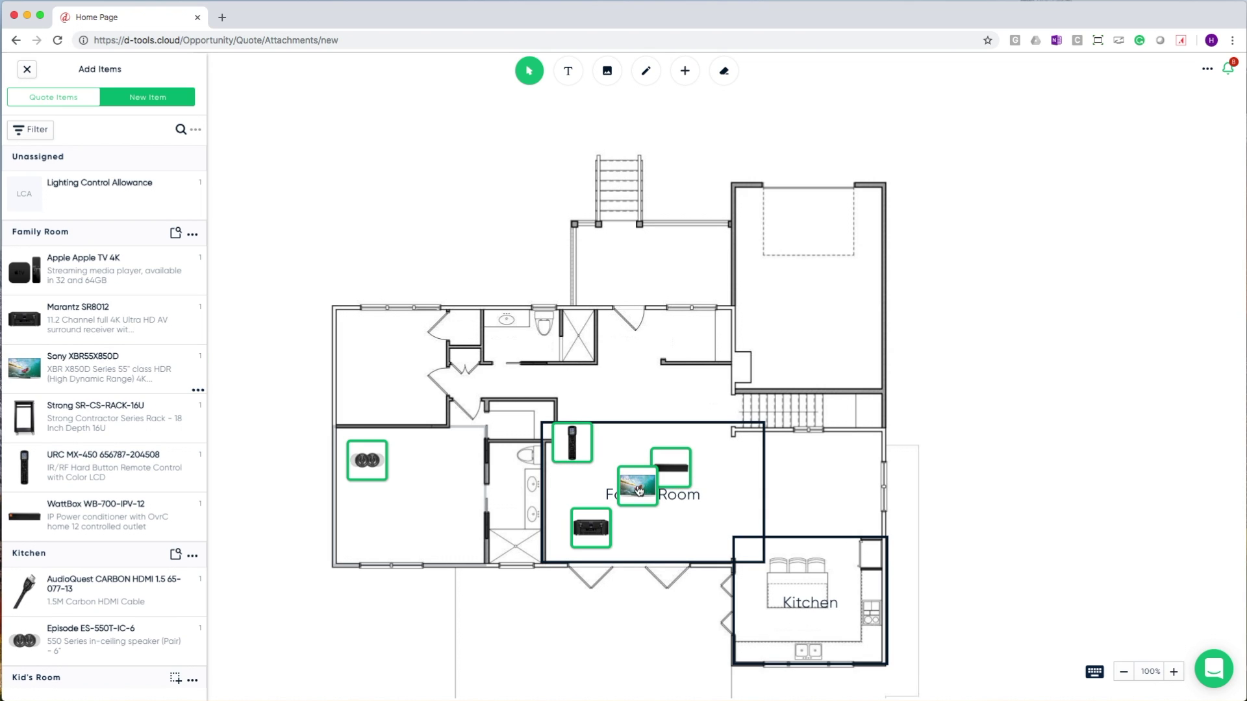
left_click(138, 100)
left_click(121, 125)
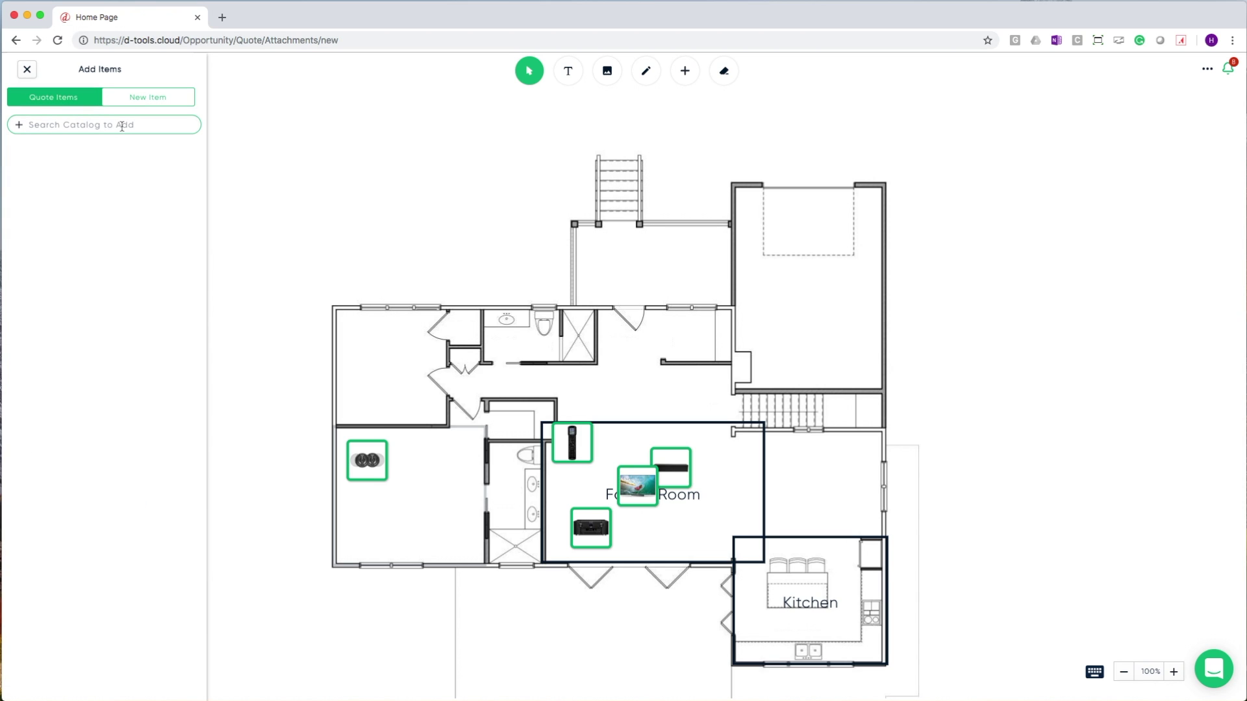
type("xbr")
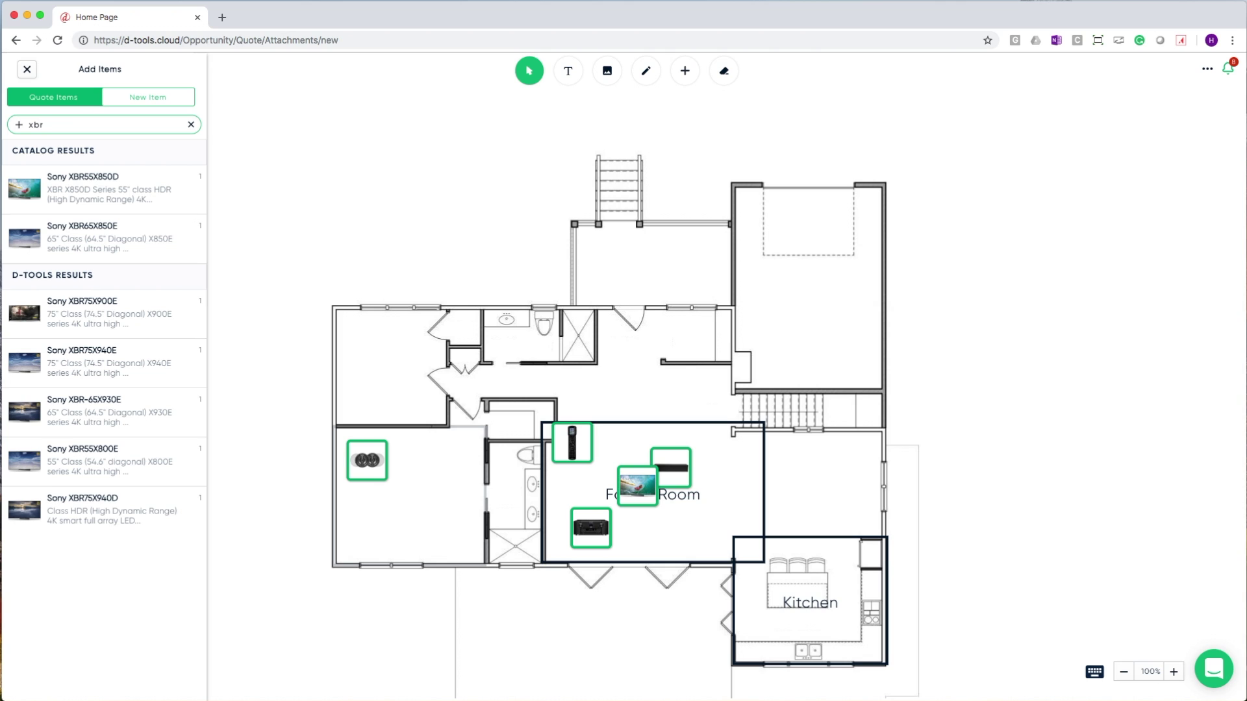
- Leave Add Items and circle the bathroom sink in red with freehand drawing
left_click(27, 68)
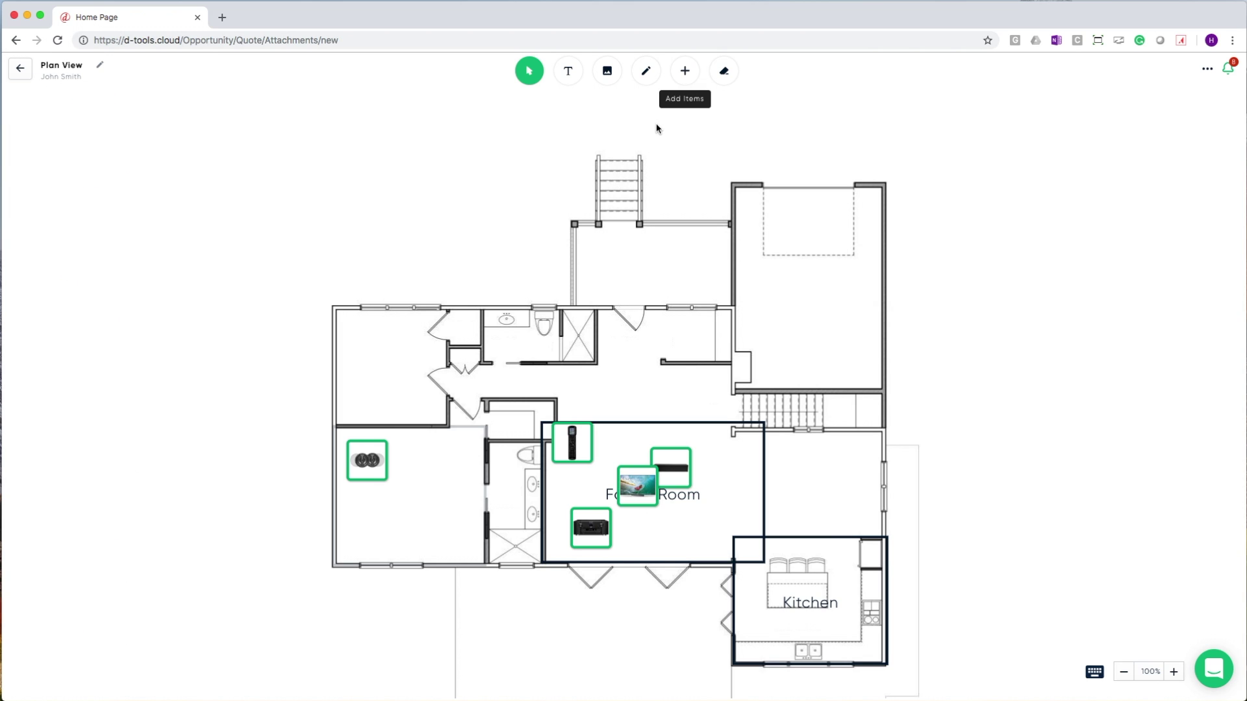
left_click(637, 80)
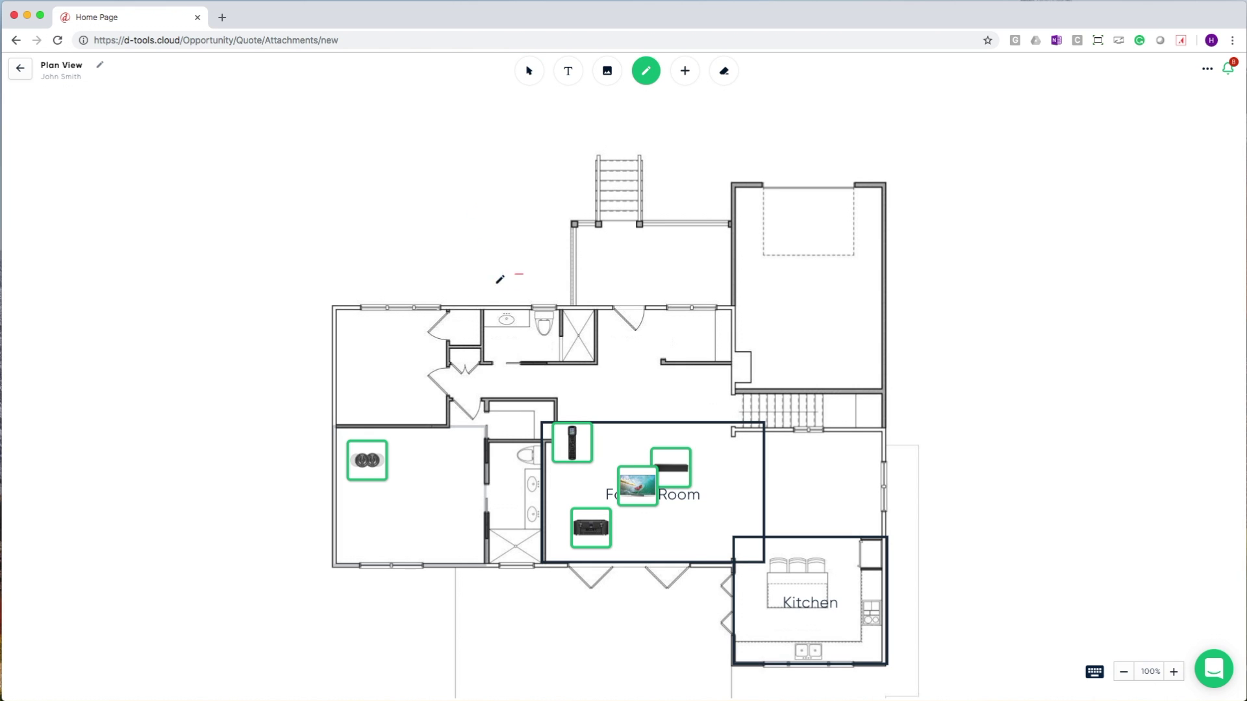
mouse_move(513, 275)
left_mouse_down()
mouse_move(539, 302)
mouse_move(494, 271)
left_mouse_up()
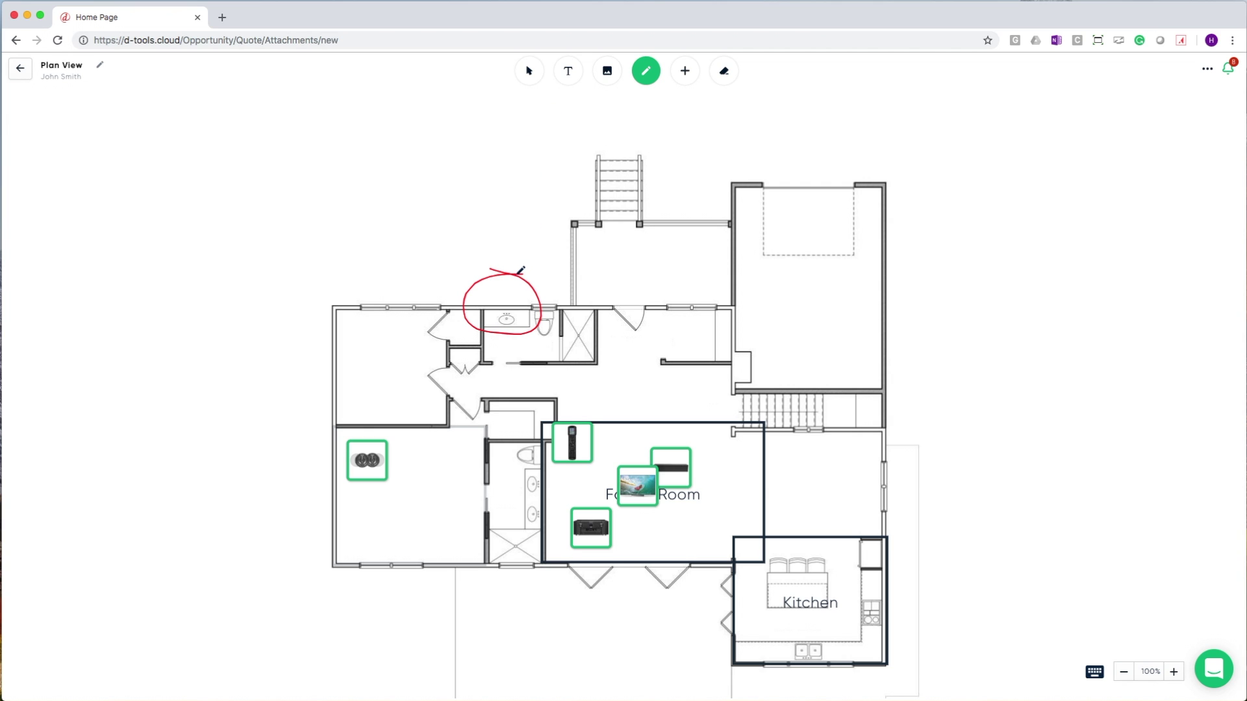
- Add a 'Hello World!' text note above the floor plan and return to attachments
left_click(529, 70)
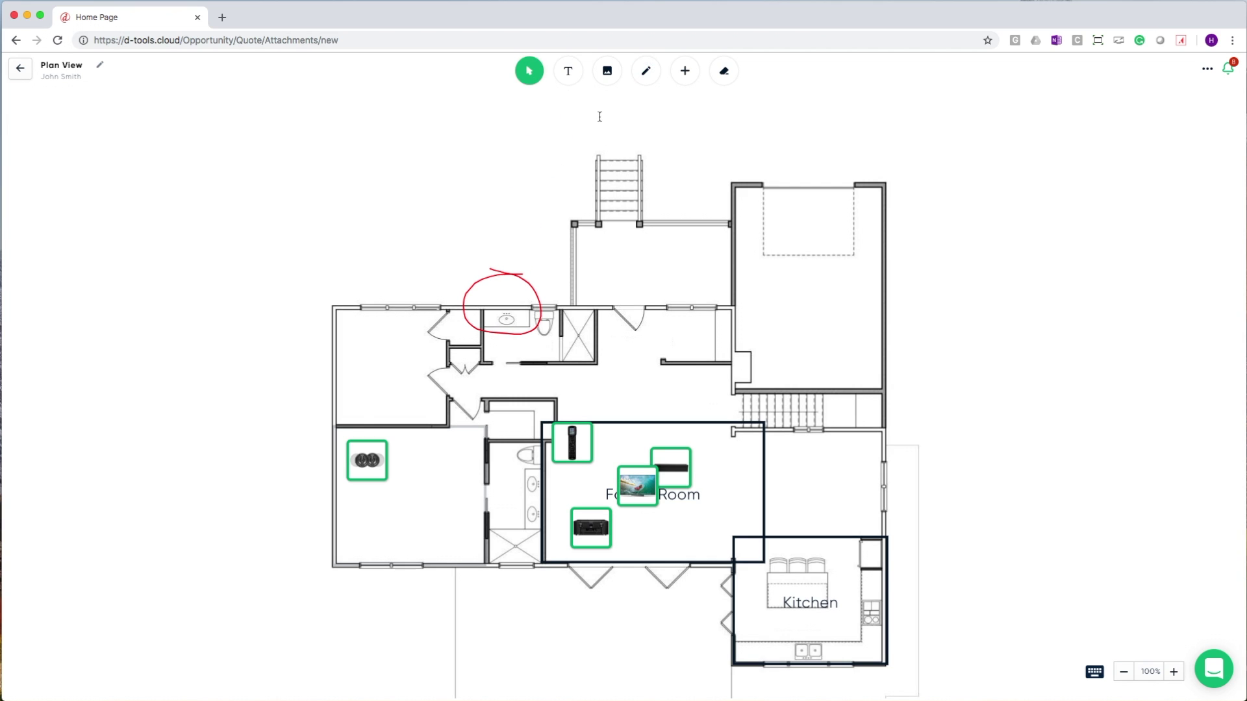
left_click(600, 116)
type("Hello World!")
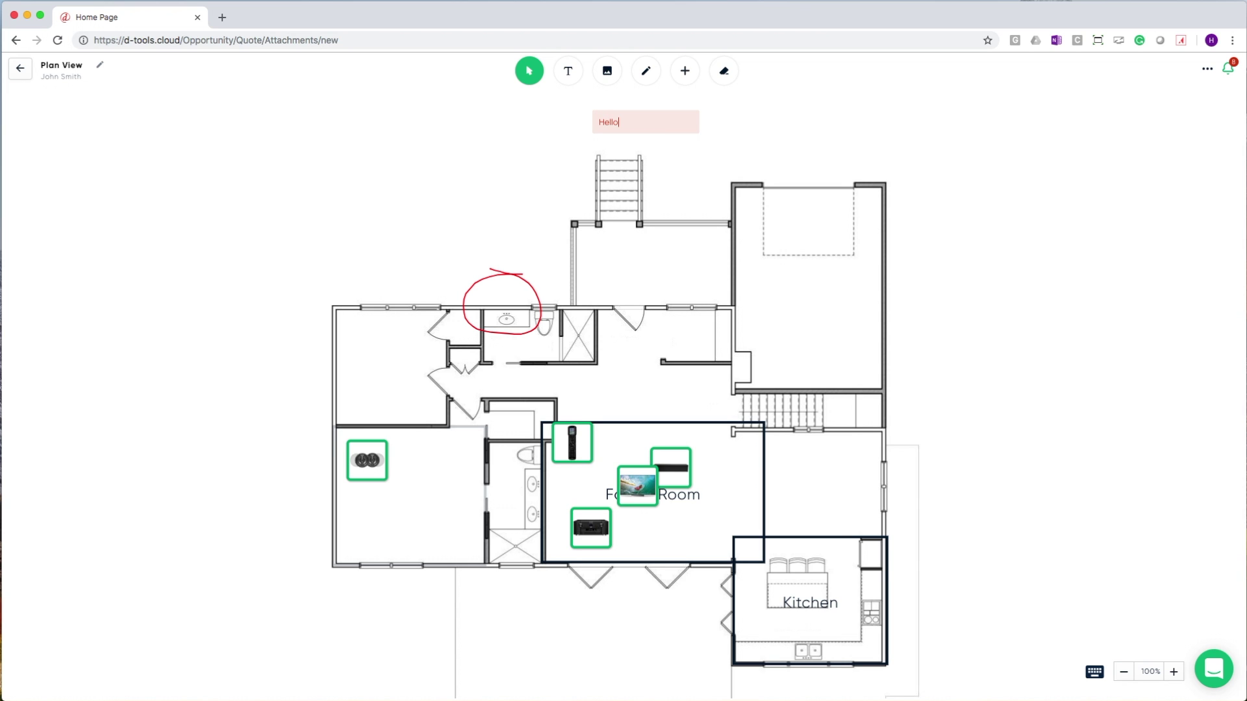
key("Return")
left_click(20, 70)
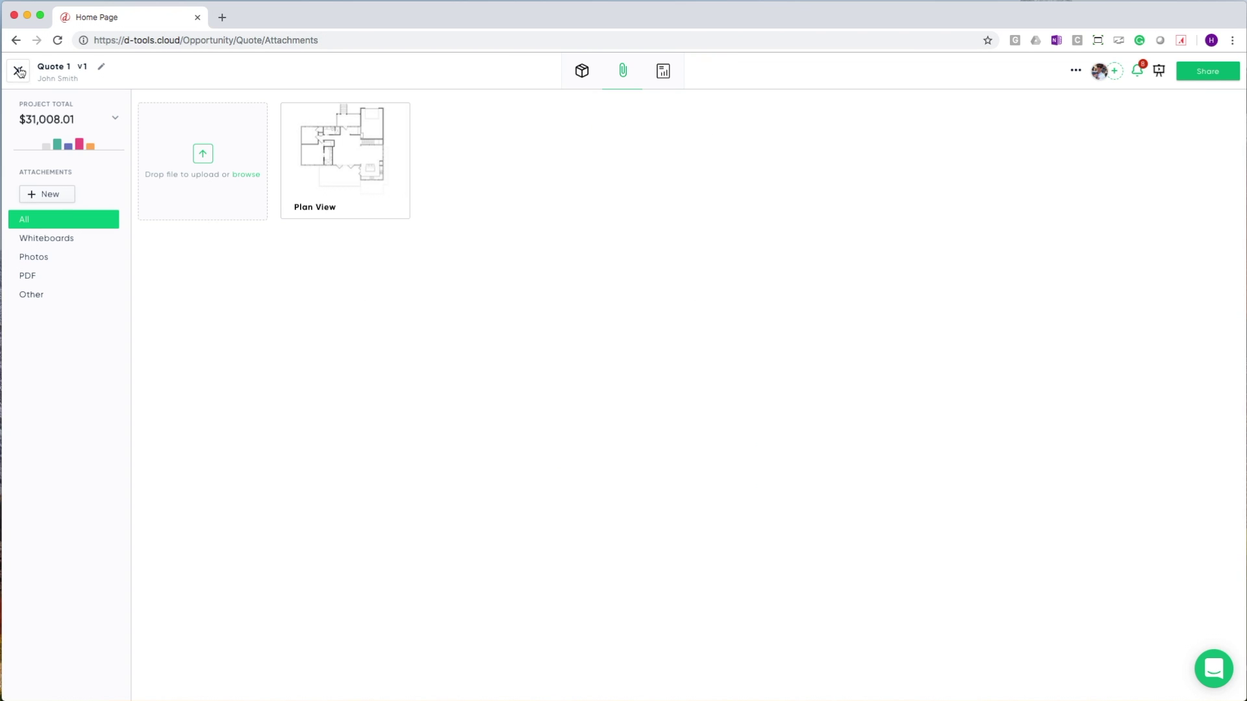
- Open the quote's pricing report and break product costs down by system
left_click(663, 76)
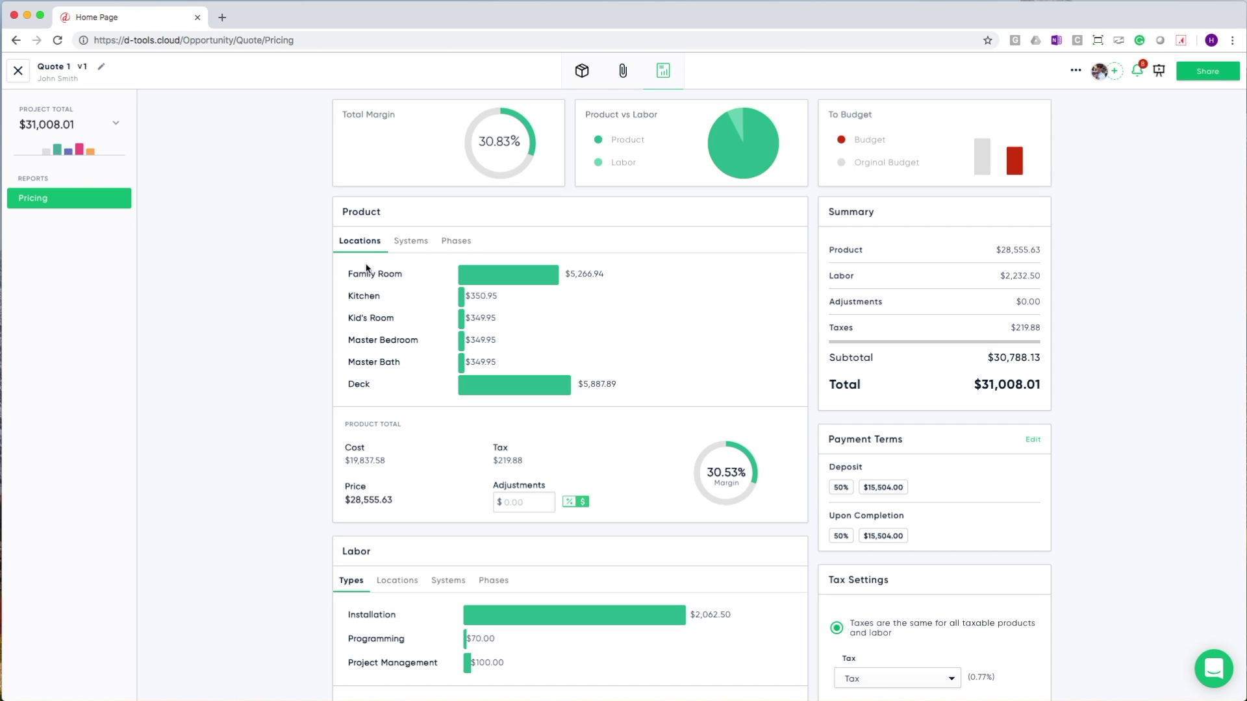
left_click(409, 241)
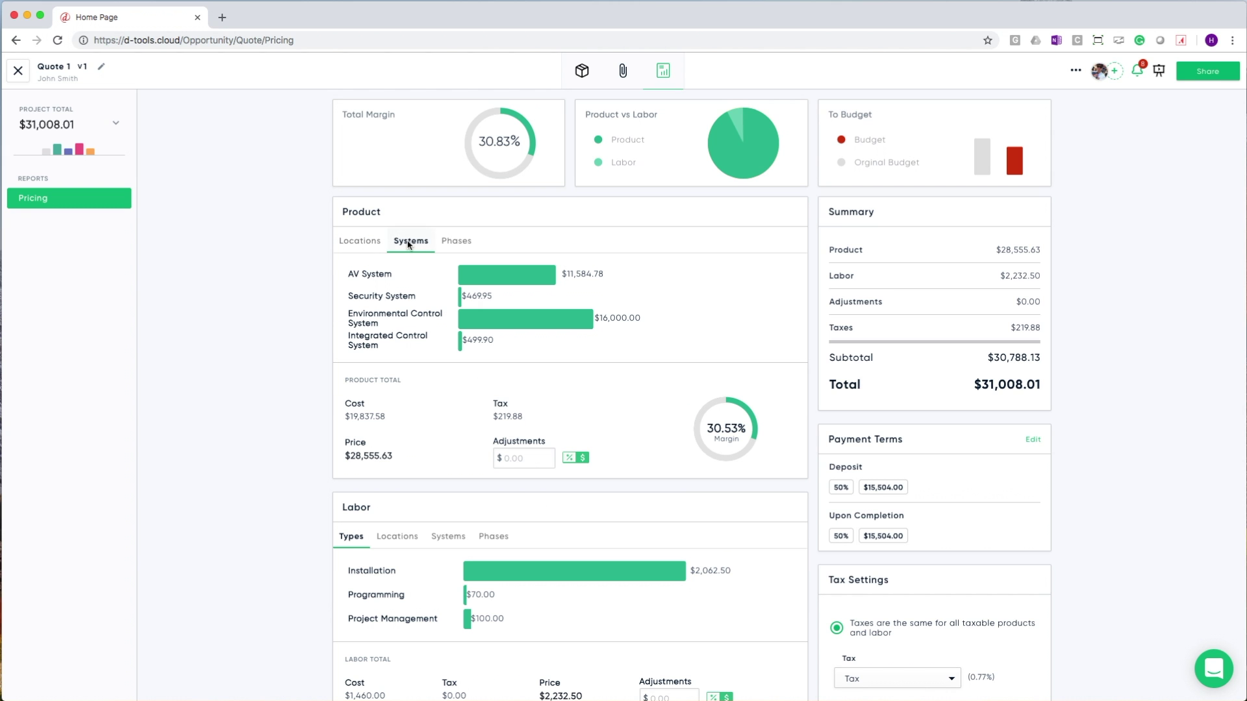
scroll(461, 384, "down", 5)
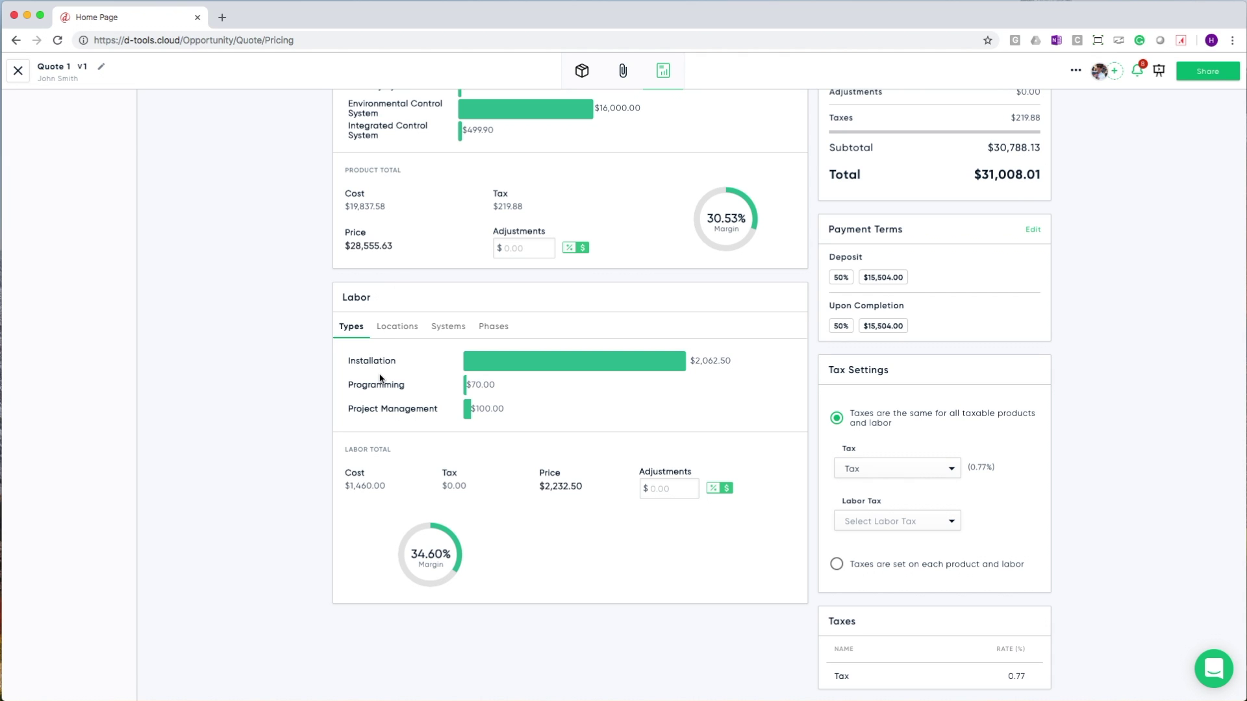
- Break labor costs down by location and by system, then open the web proposal
left_click(394, 327)
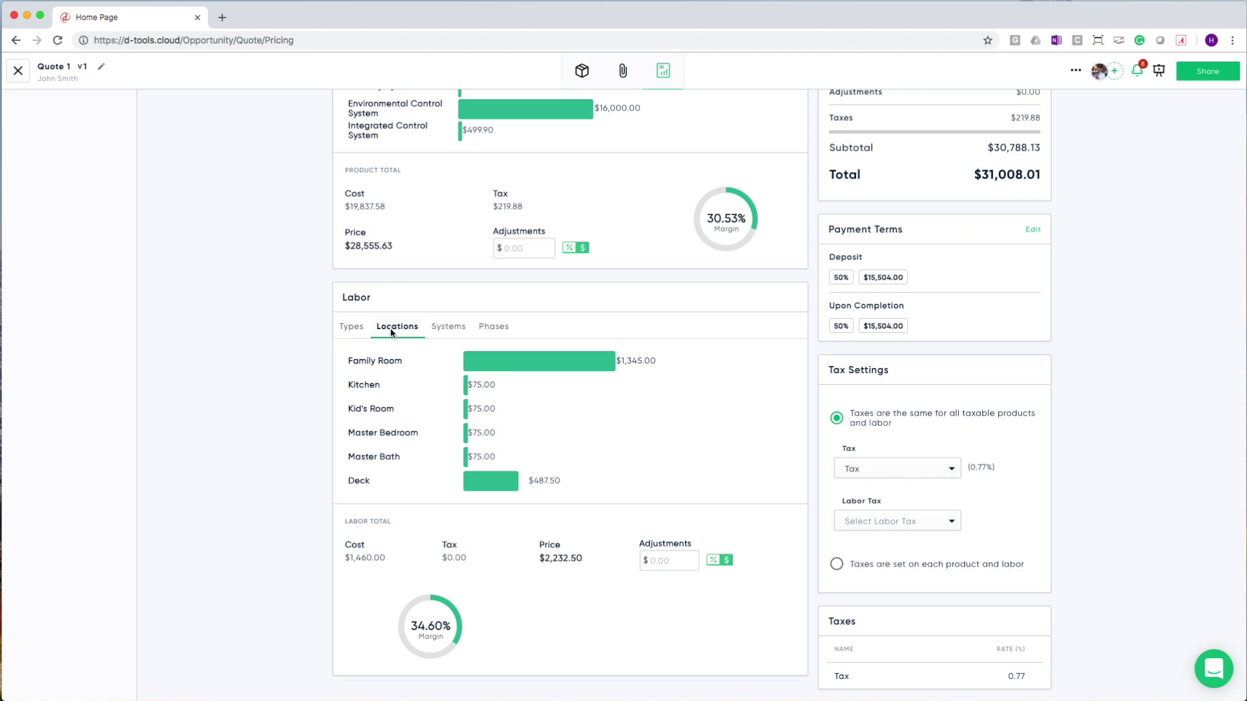
left_click(437, 331)
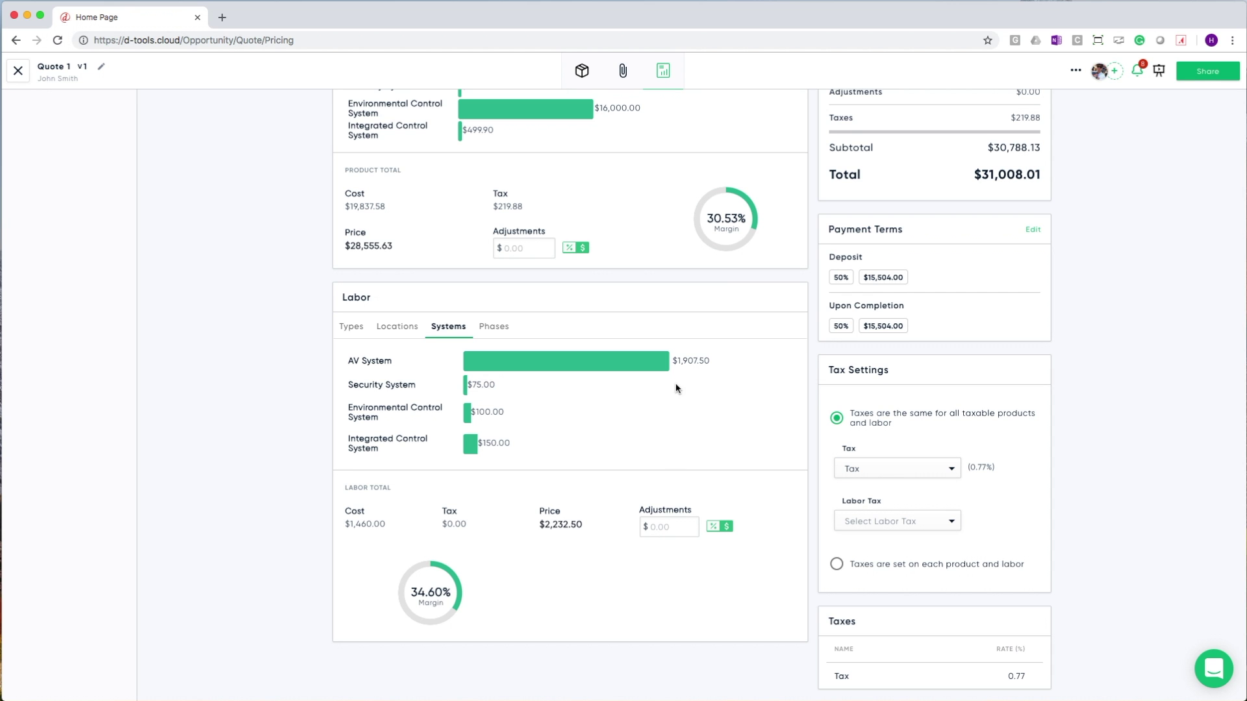
scroll(707, 383, "up", 5)
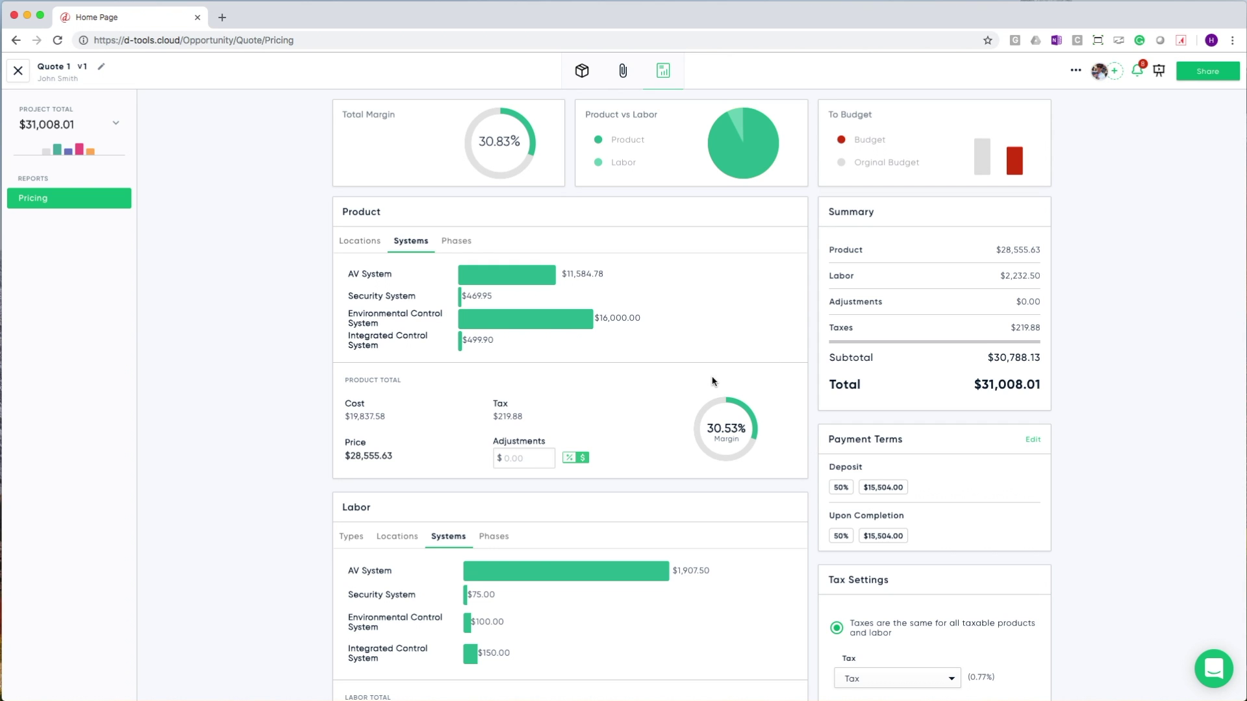
left_click(1159, 73)
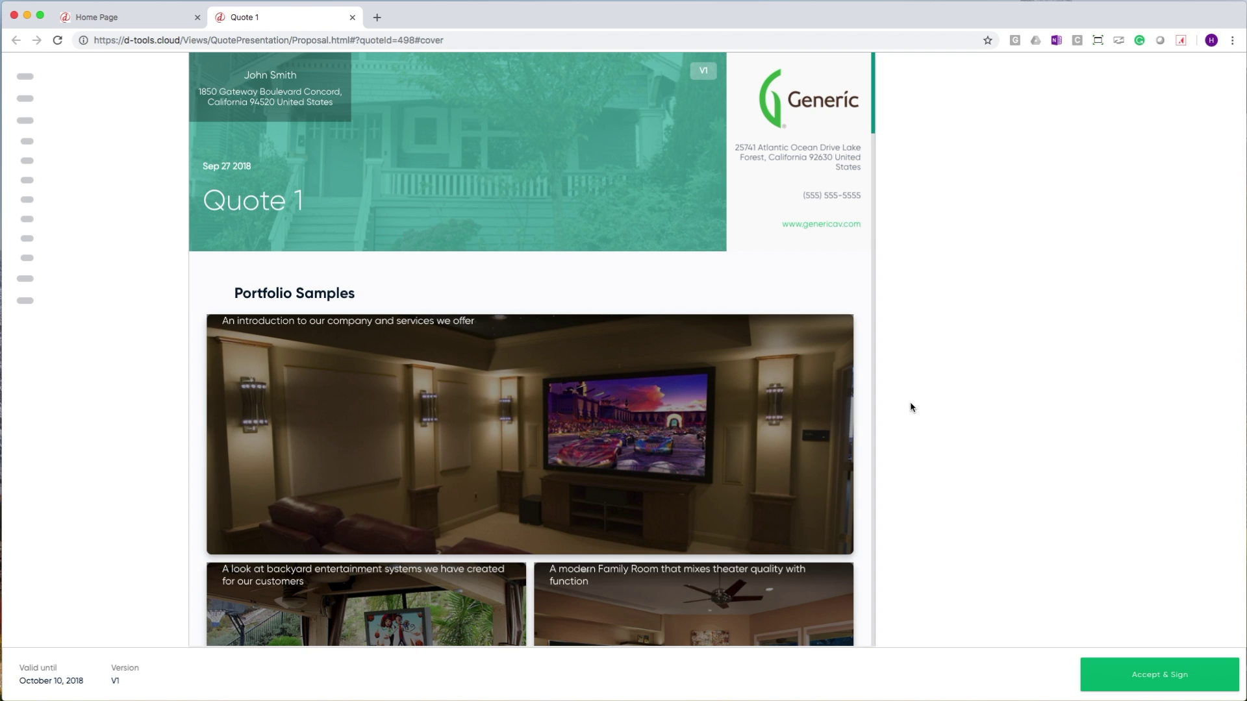
- Scroll the web proposal past the cover and Portfolio Samples to the Locations section
scroll(867, 425, "down", 5)
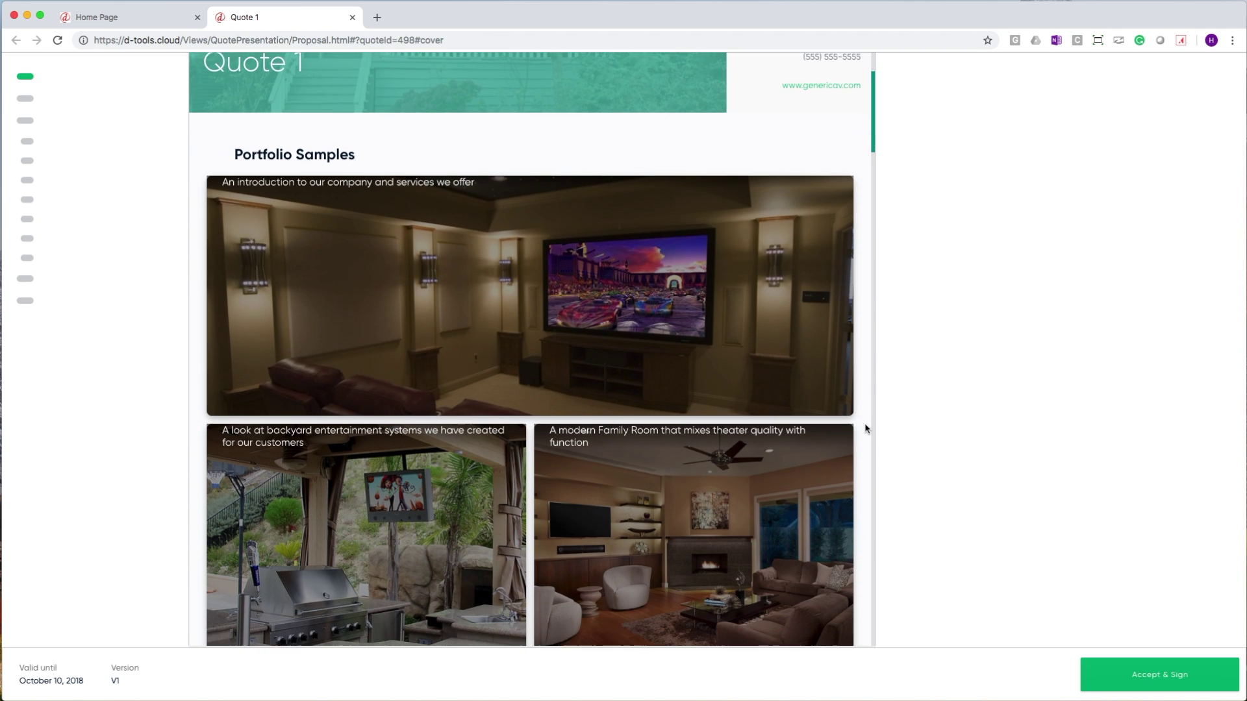
scroll(865, 428, "down", 1)
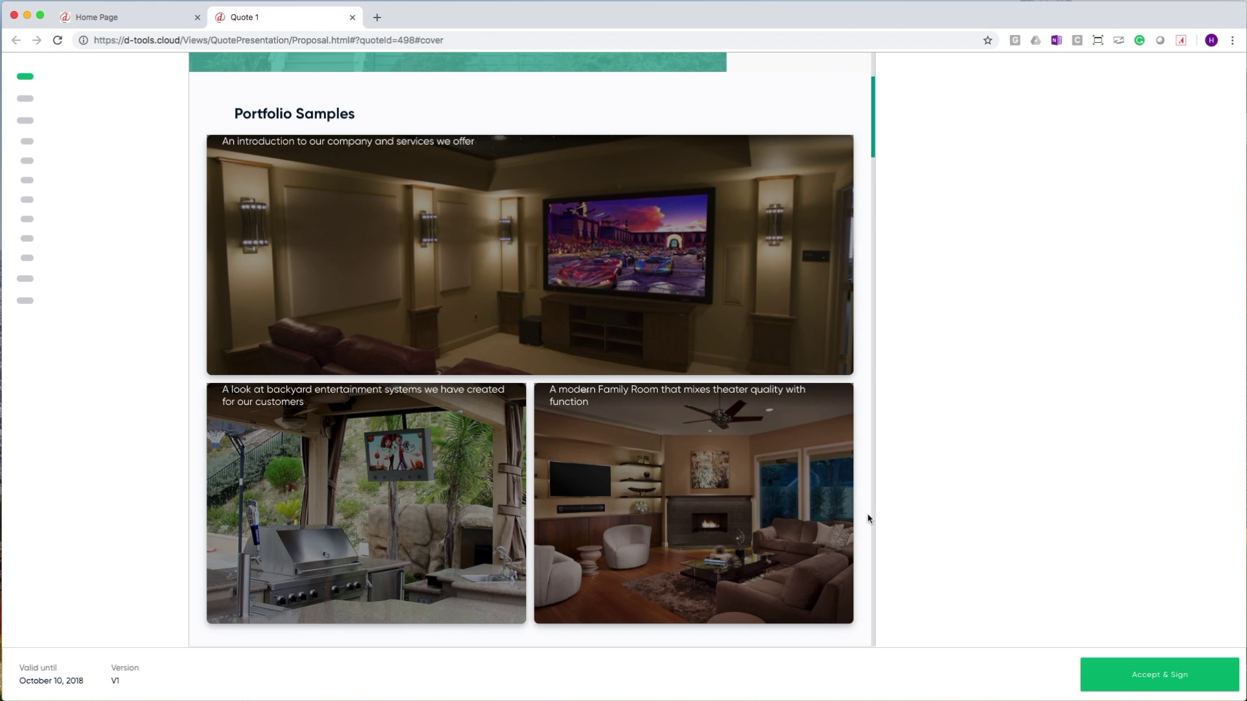
scroll(868, 518, "down", 10)
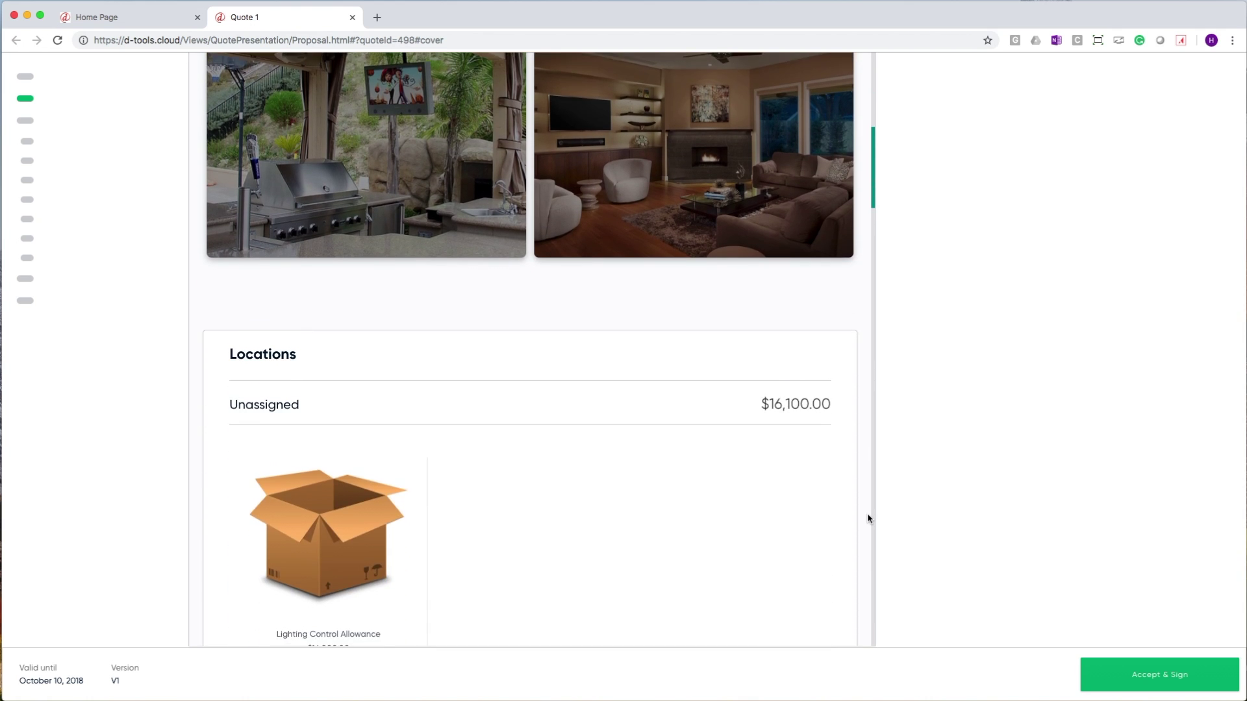
- Scroll through Family Room, Kitchen, Kid's Room and Deck to the $31,008.01 Summary and Payment Terms
scroll(869, 518, "down", 4)
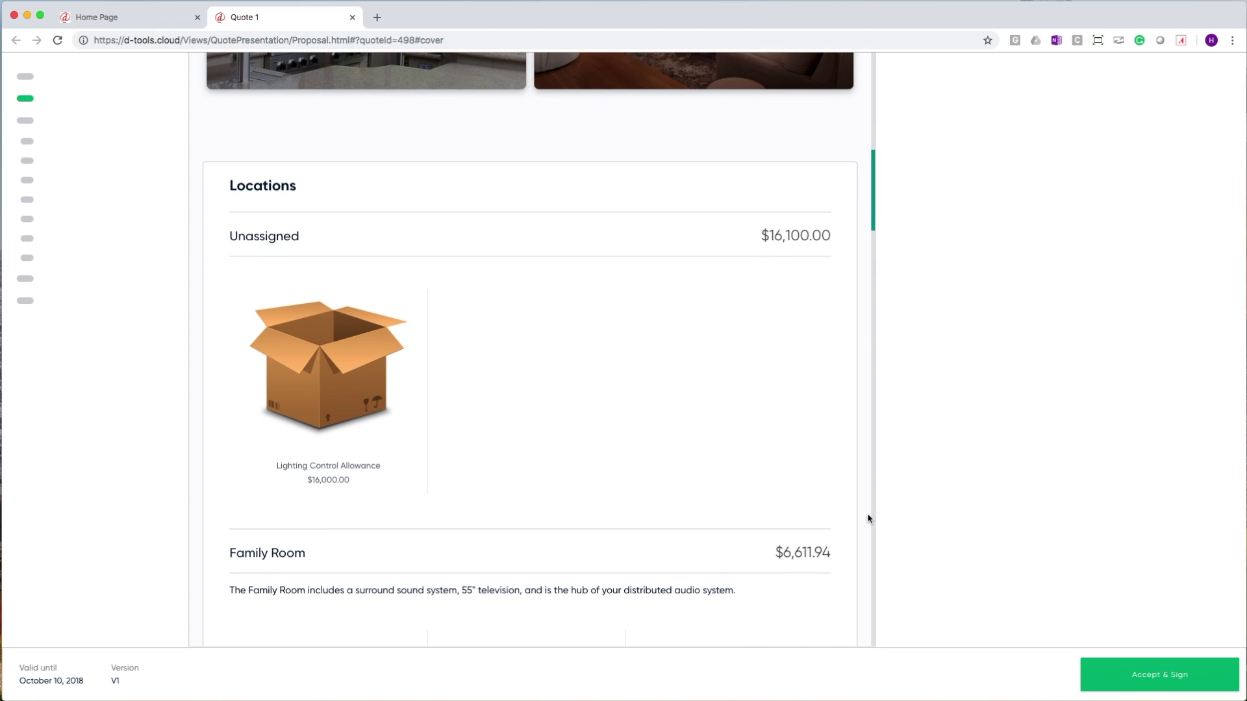
scroll(868, 518, "down", 2)
scroll(868, 517, "down", 8)
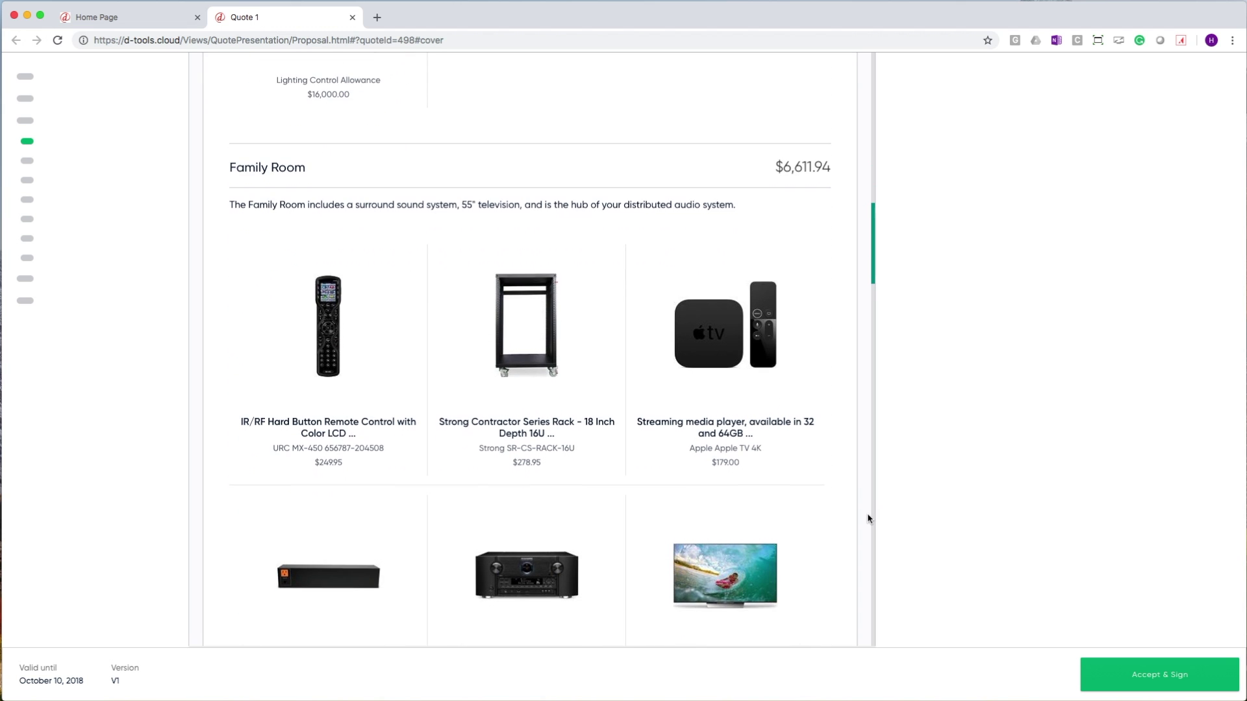
scroll(868, 518, "down", 10)
scroll(868, 517, "down", 20)
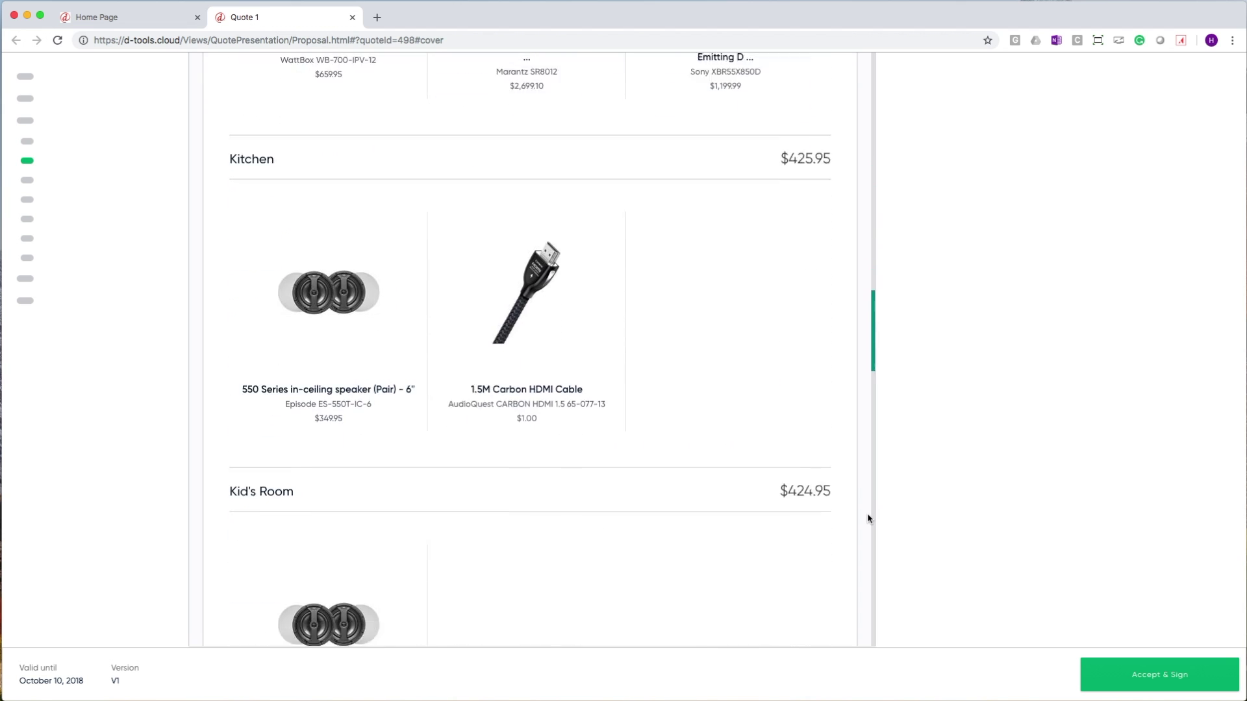
scroll(868, 518, "down", 20)
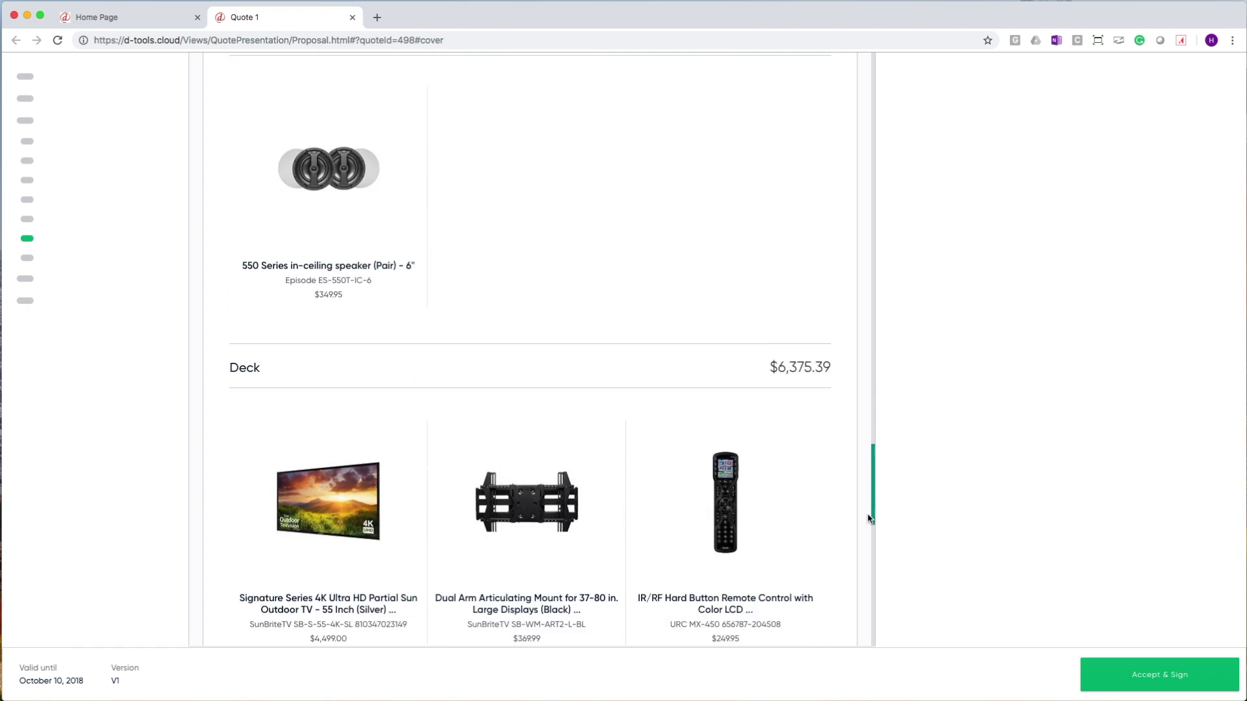
scroll(869, 518, "down", 4)
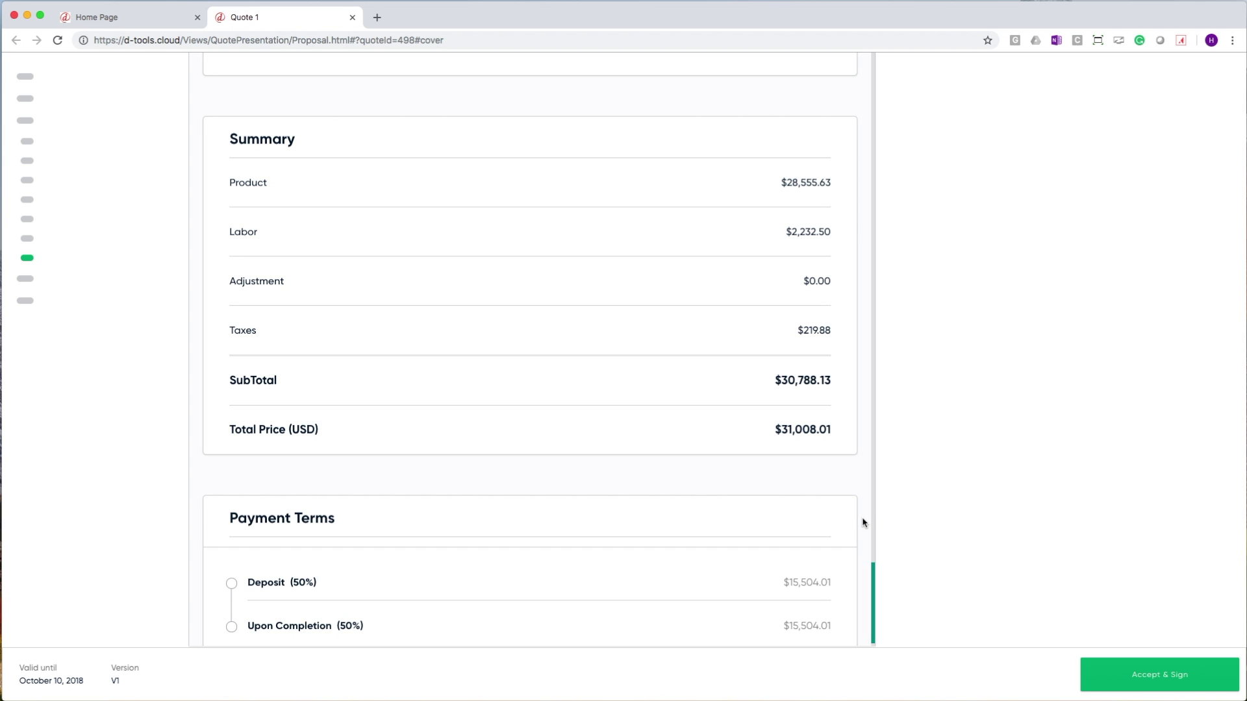
scroll(864, 523, "down", 1)
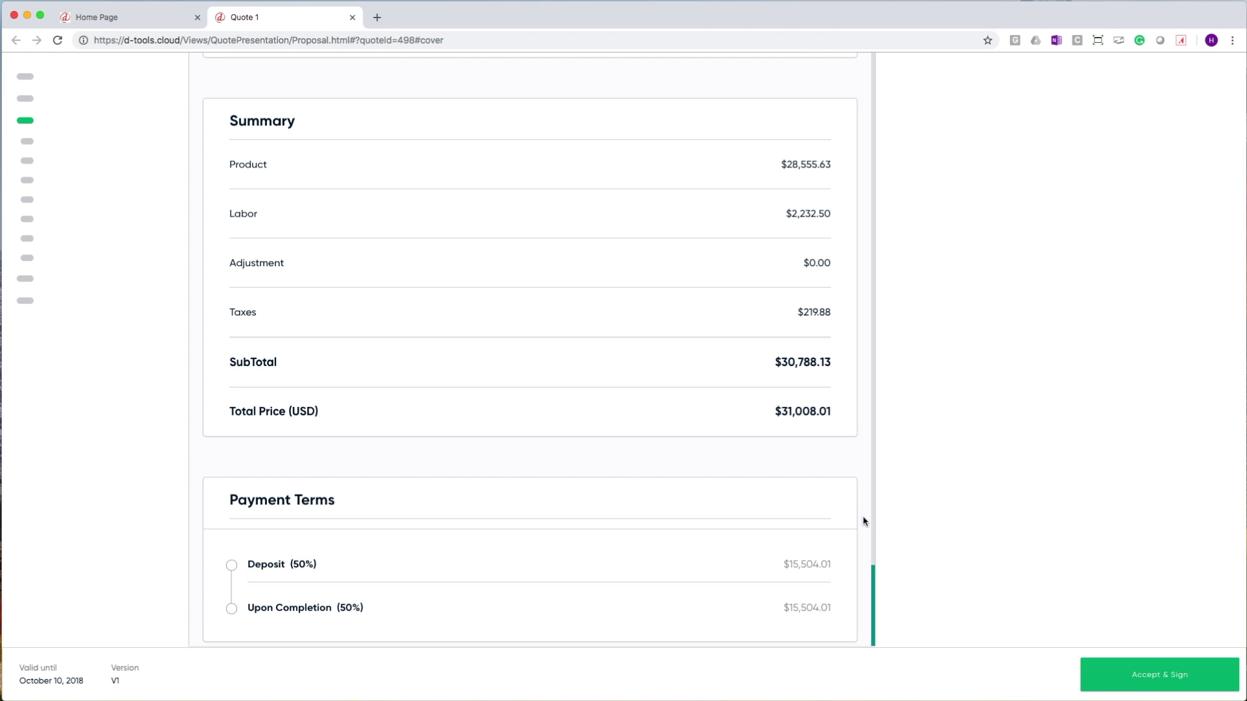
- Choose Accept & Sign and draw a signature on the Accept Proposal signing line
left_click(1154, 686)
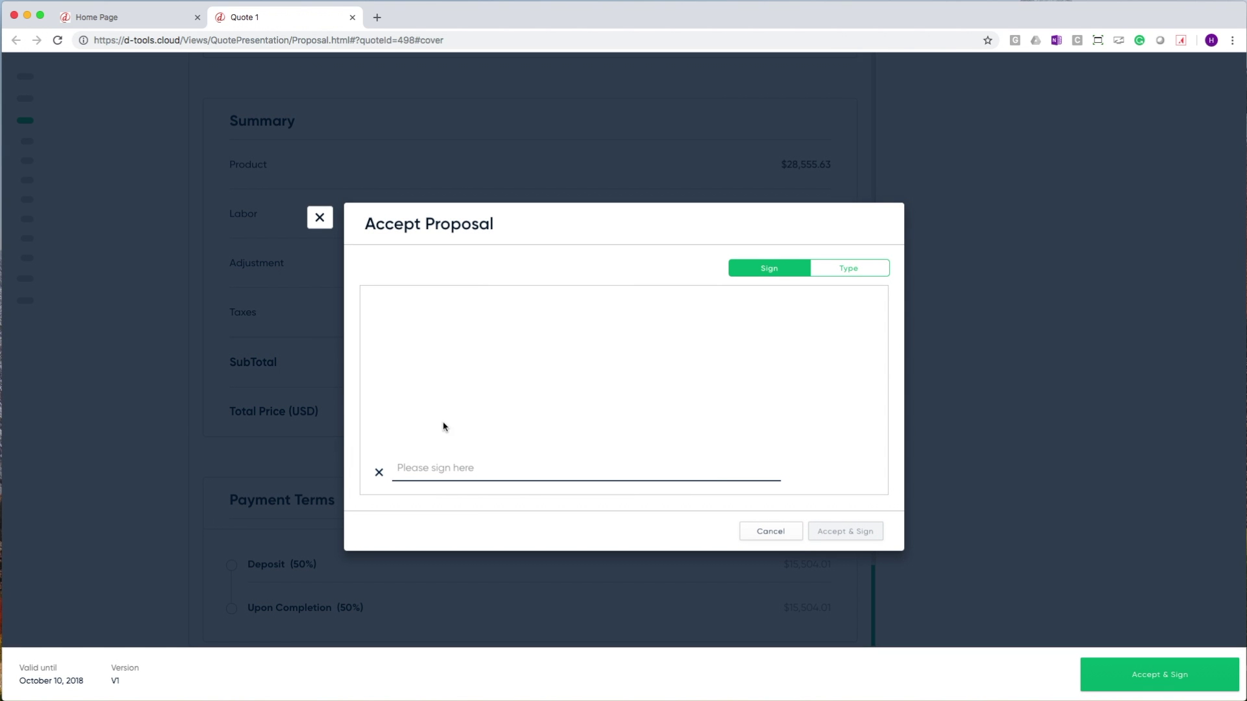
mouse_move(455, 448)
left_mouse_down()
mouse_move(433, 446)
mouse_move(518, 462)
left_mouse_up()
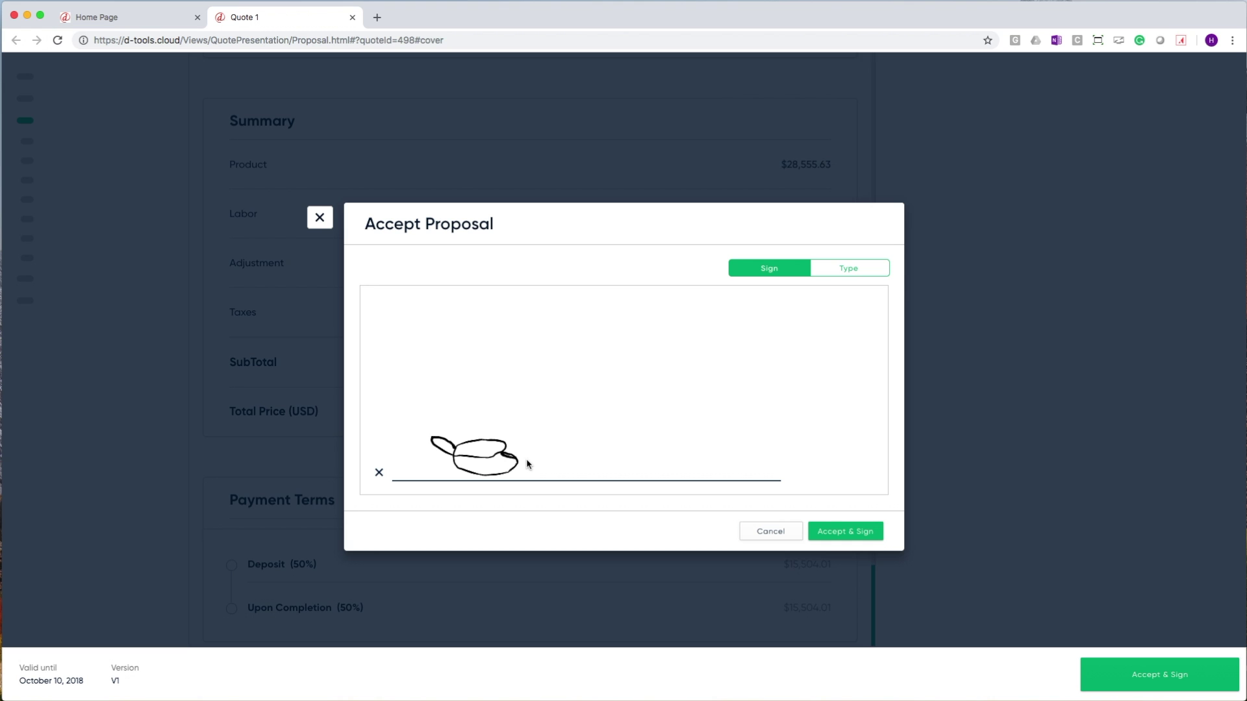